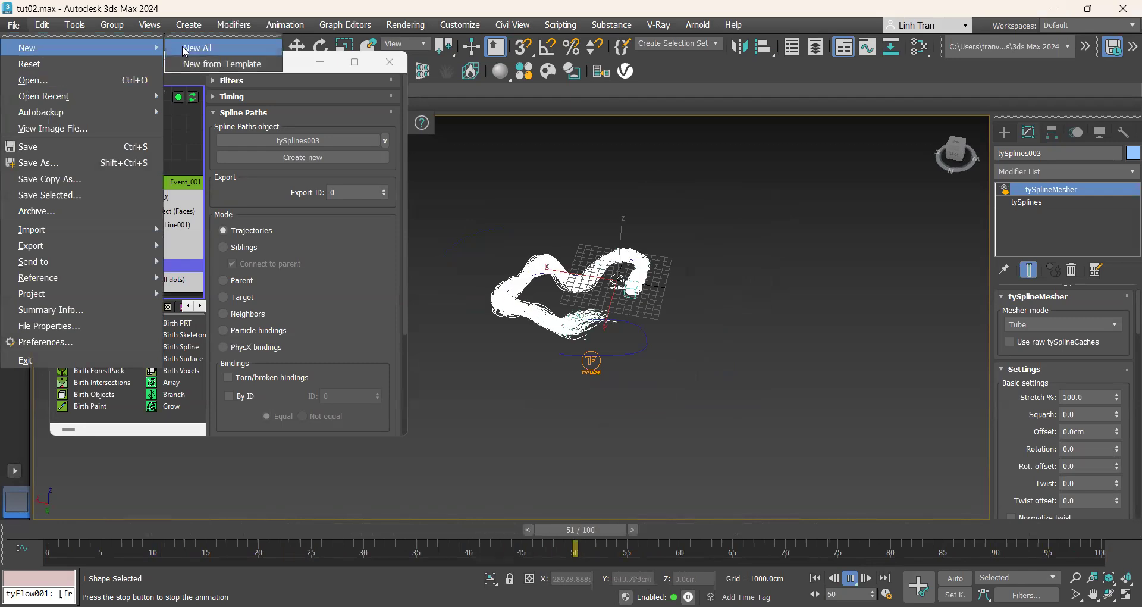
Start a new empty scene without saving the current one and switch to a four-viewport layout.
{"action": "left_click", "coordinate": [578, 337]}
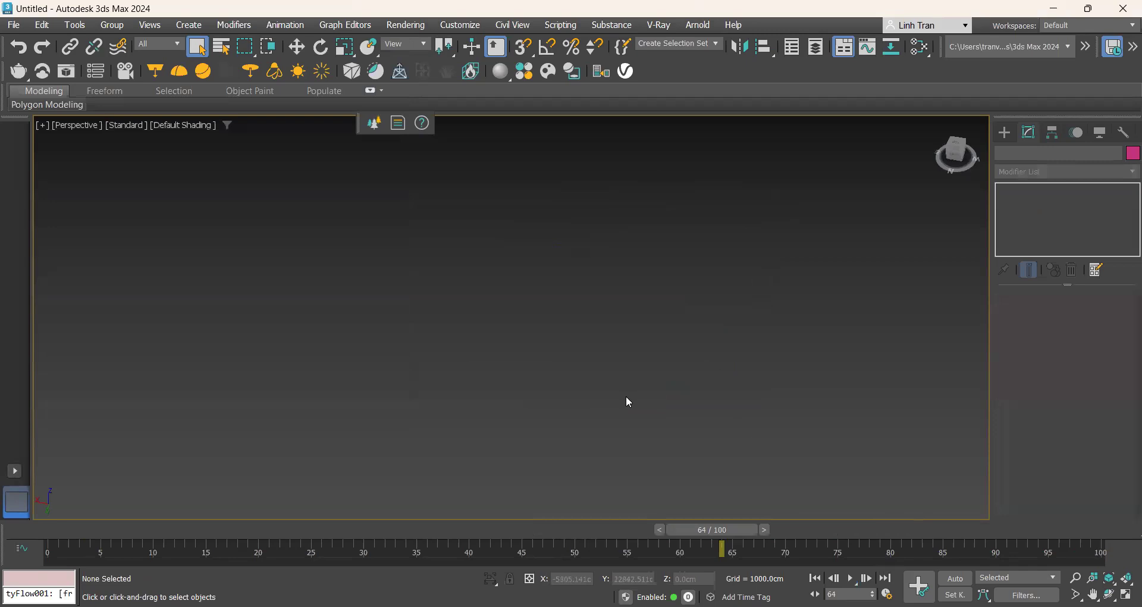
{"action": "left_click", "coordinate": [9, 470]}
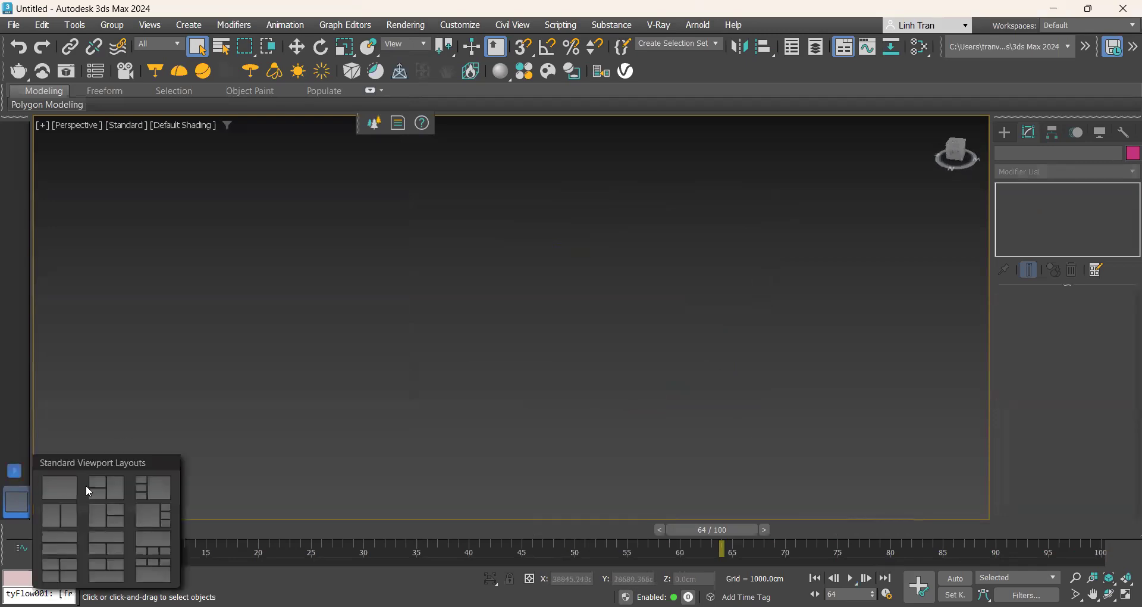
{"action": "left_click", "coordinate": [71, 569]}
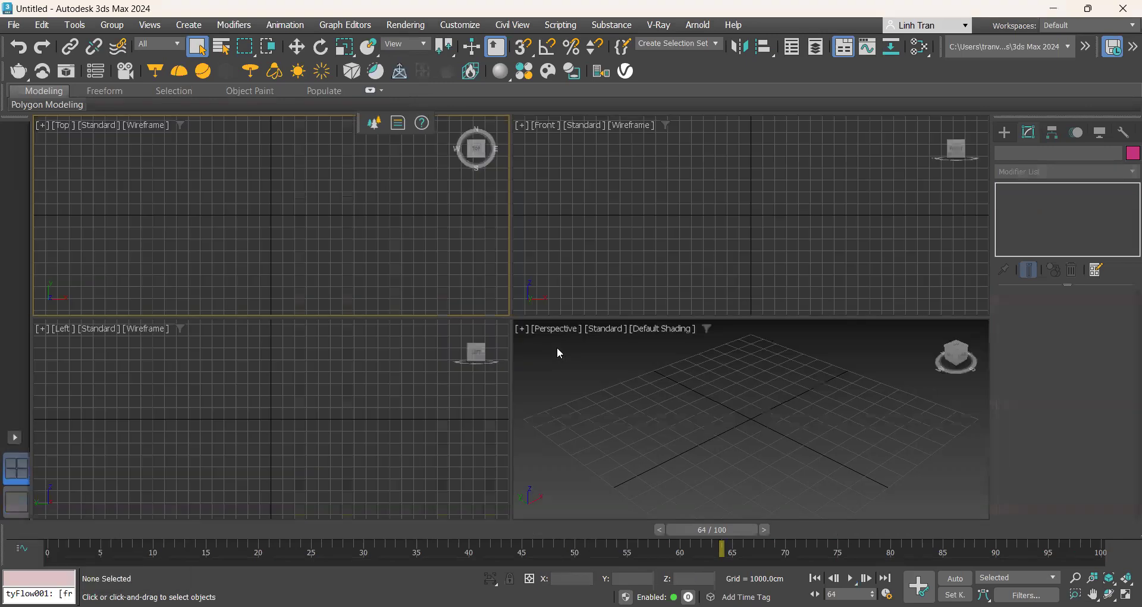
Create a sphere with a radius of about 1031 cm near the grid centre in the Perspective viewport.
{"action": "left_click", "coordinate": [1007, 132]}
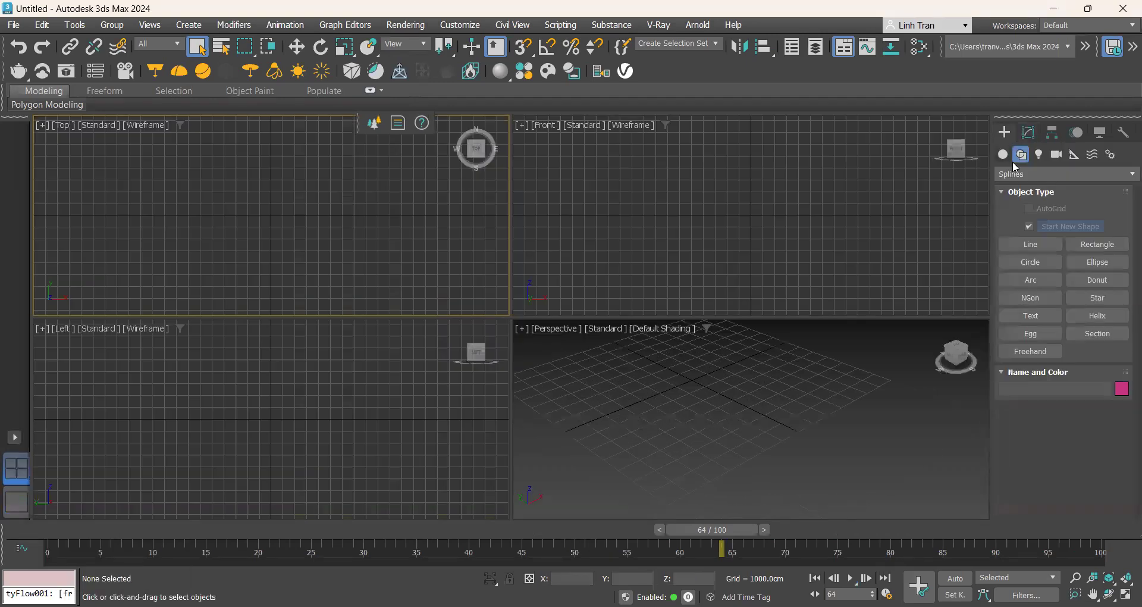
{"action": "left_click", "coordinate": [1004, 155]}
{"action": "left_click", "coordinate": [1030, 244]}
{"action": "left_click_drag", "start_coordinate": [661, 377], "coordinate": [673, 391]}
{"action": "scroll", "coordinate": [691, 407], "scroll_direction": "down", "scroll_amount": 5}
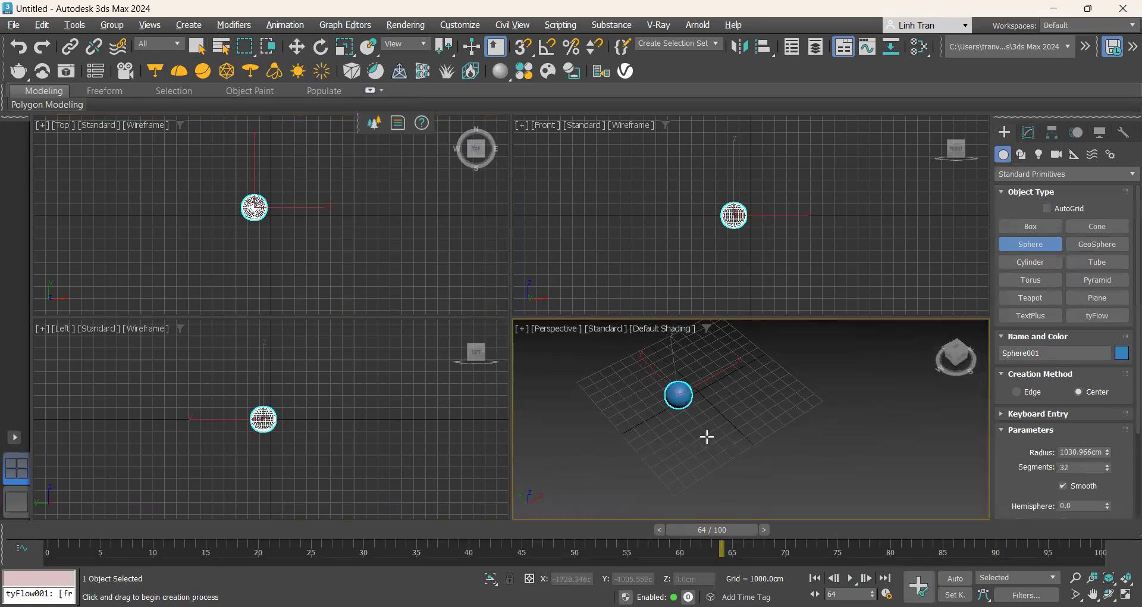
Draw a smooth, winding open Line spline that starts beside the sphere and extends well beyond the grid.
{"action": "left_click", "coordinate": [1021, 154]}
{"action": "left_click", "coordinate": [1030, 244]}
{"action": "scroll", "coordinate": [696, 409], "scroll_direction": "up", "scroll_amount": 2}
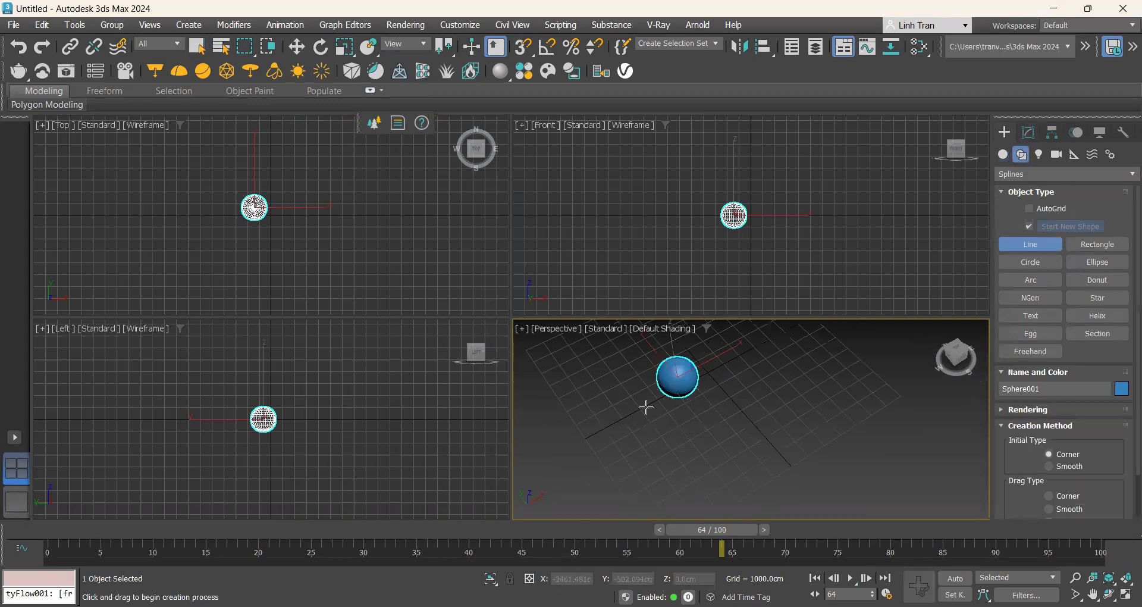
{"action": "left_click", "coordinate": [647, 380]}
{"action": "left_click_drag", "start_coordinate": [578, 397], "coordinate": [713, 500]}
{"action": "scroll", "coordinate": [573, 396], "scroll_direction": "down", "scroll_amount": 3}
{"action": "left_click_drag", "start_coordinate": [718, 456], "coordinate": [707, 436]}
{"action": "left_click_drag", "start_coordinate": [687, 394], "coordinate": [693, 381]}
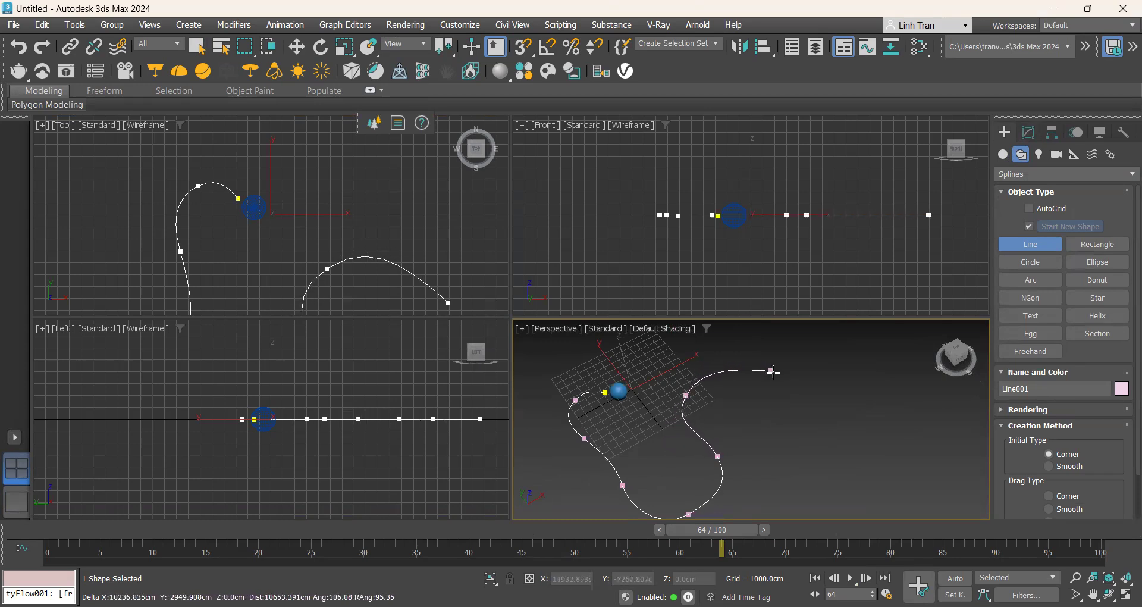
{"action": "left_click", "coordinate": [826, 384]}
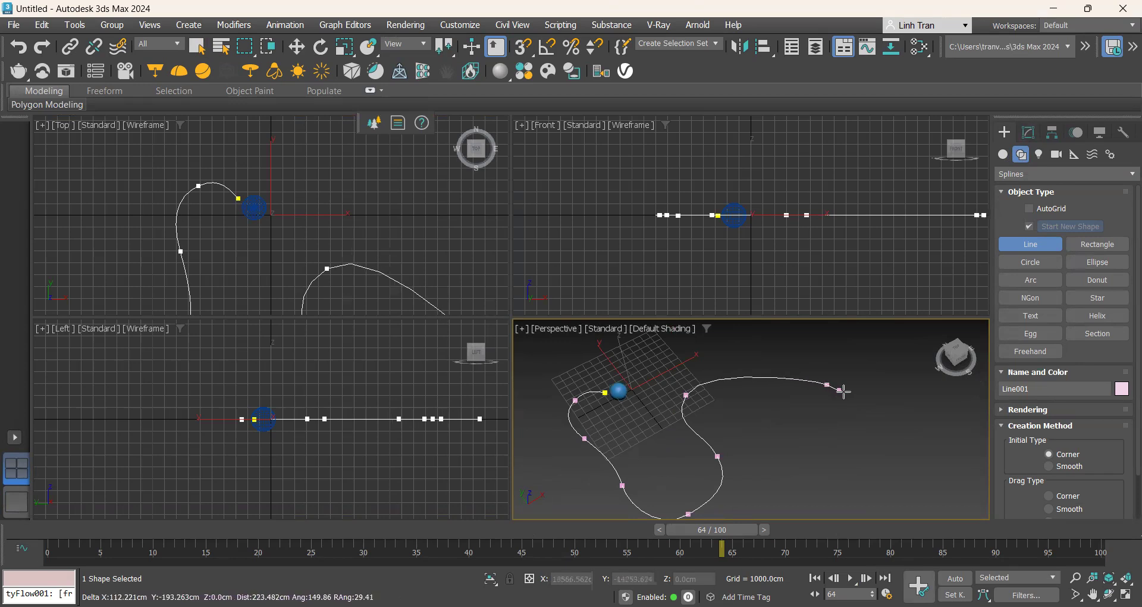
{"action": "left_click", "coordinate": [888, 451]}
{"action": "right_click", "coordinate": [902, 428]}
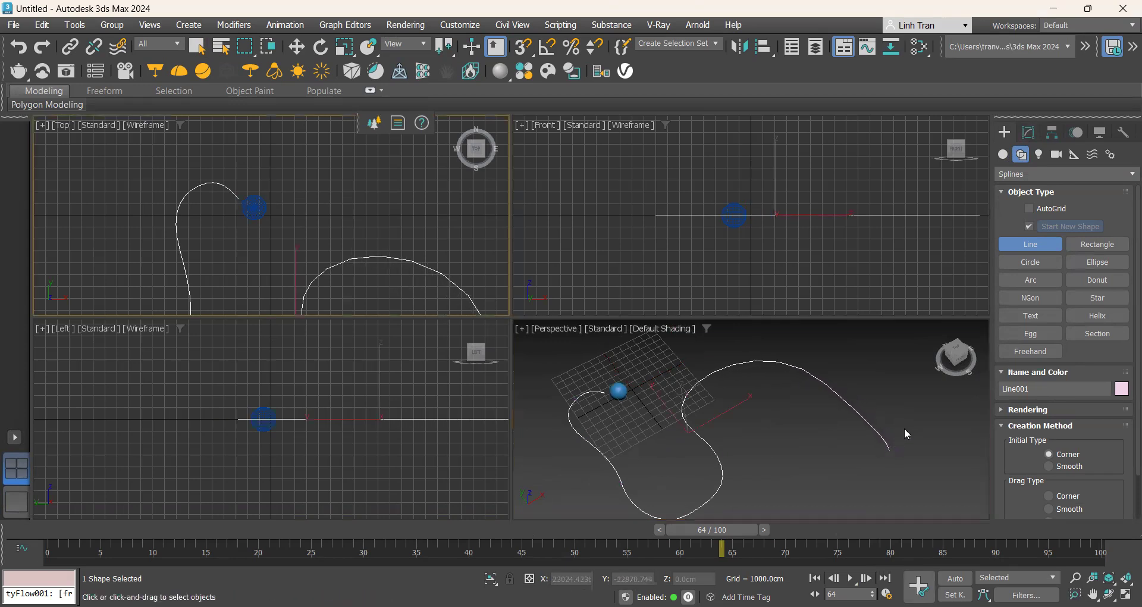
{"action": "right_click", "coordinate": [889, 471]}
Edit the line's vertices, raising the far end vertex and moving the neighbouring one up to about Z 3537 cm.
{"action": "mouse_move", "coordinate": [891, 476]}
{"action": "middle_mouse_down", "text": "alt"}
{"action": "mouse_move", "coordinate": [898, 462]}
{"action": "mouse_move", "coordinate": [877, 466]}
{"action": "middle_mouse_up", "text": "alt"}
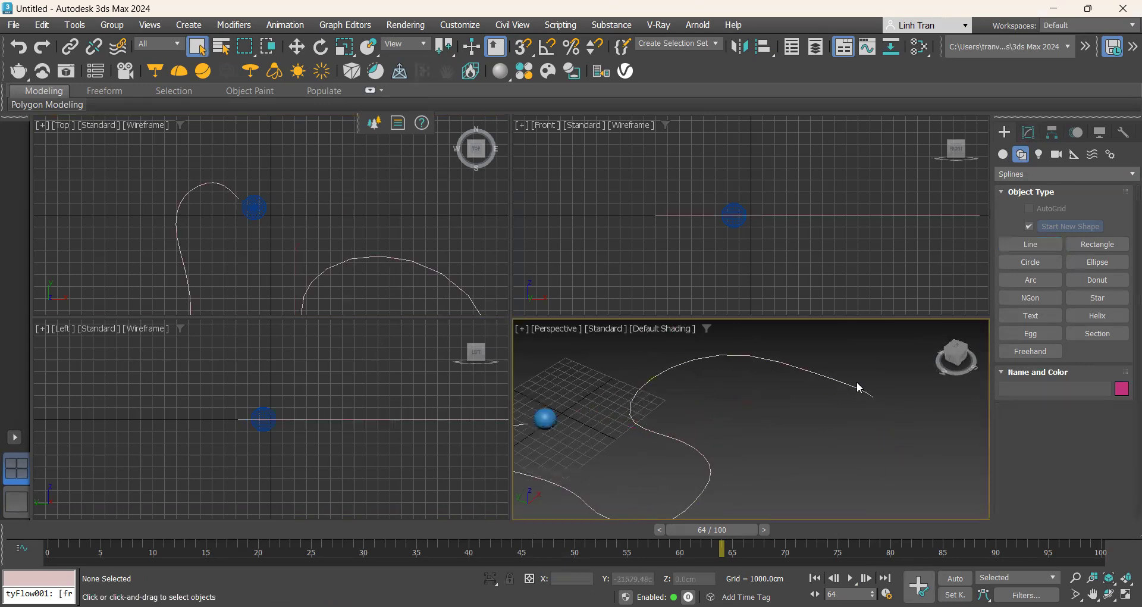
{"action": "scroll", "coordinate": [855, 385], "scroll_direction": "down", "scroll_amount": 4}
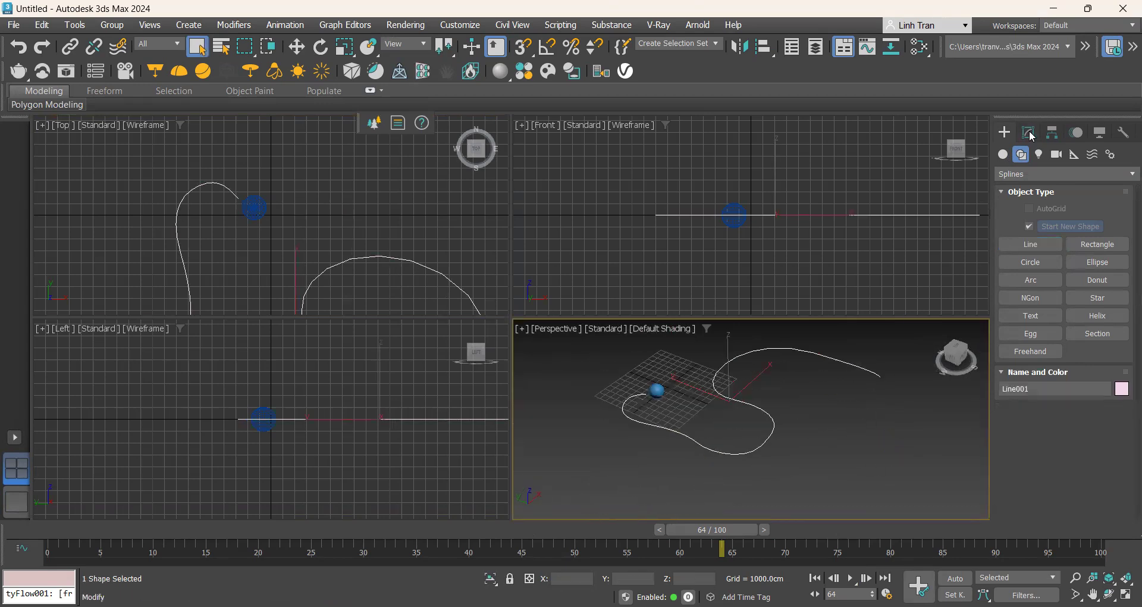
{"action": "left_click", "coordinate": [1030, 134]}
{"action": "left_click", "coordinate": [1046, 336]}
{"action": "scroll", "coordinate": [808, 438], "scroll_direction": "down", "scroll_amount": 4}
{"action": "scroll", "coordinate": [848, 401], "scroll_direction": "up", "scroll_amount": 4}
{"action": "left_click", "coordinate": [296, 46]}
{"action": "left_click_drag", "start_coordinate": [866, 368], "coordinate": [877, 323]}
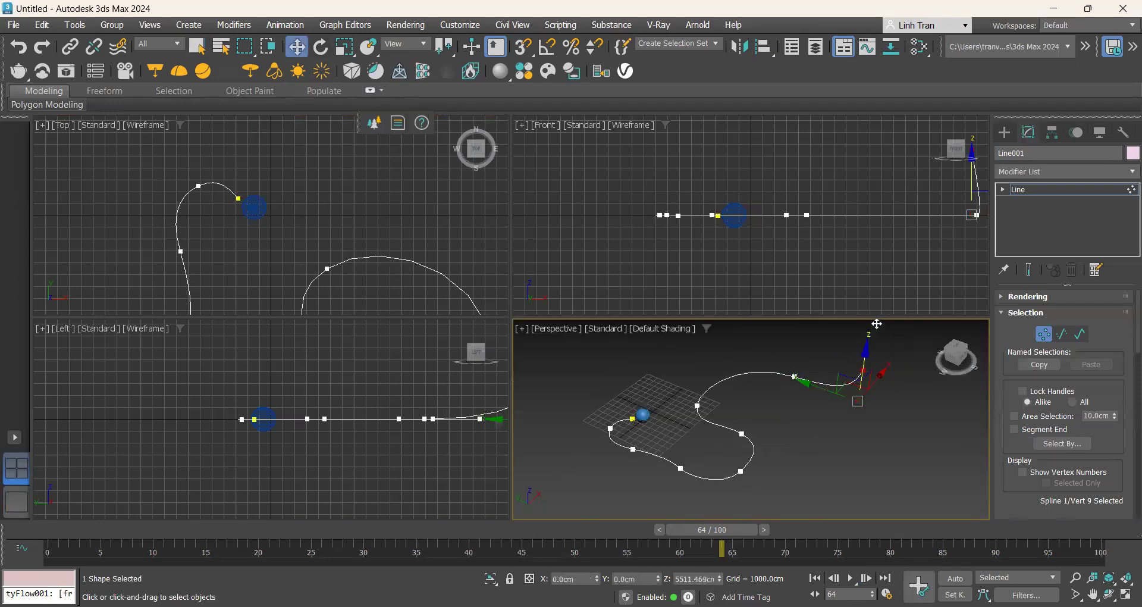
{"action": "left_click", "coordinate": [796, 377]}
{"action": "left_click_drag", "start_coordinate": [799, 332], "coordinate": [798, 312]}
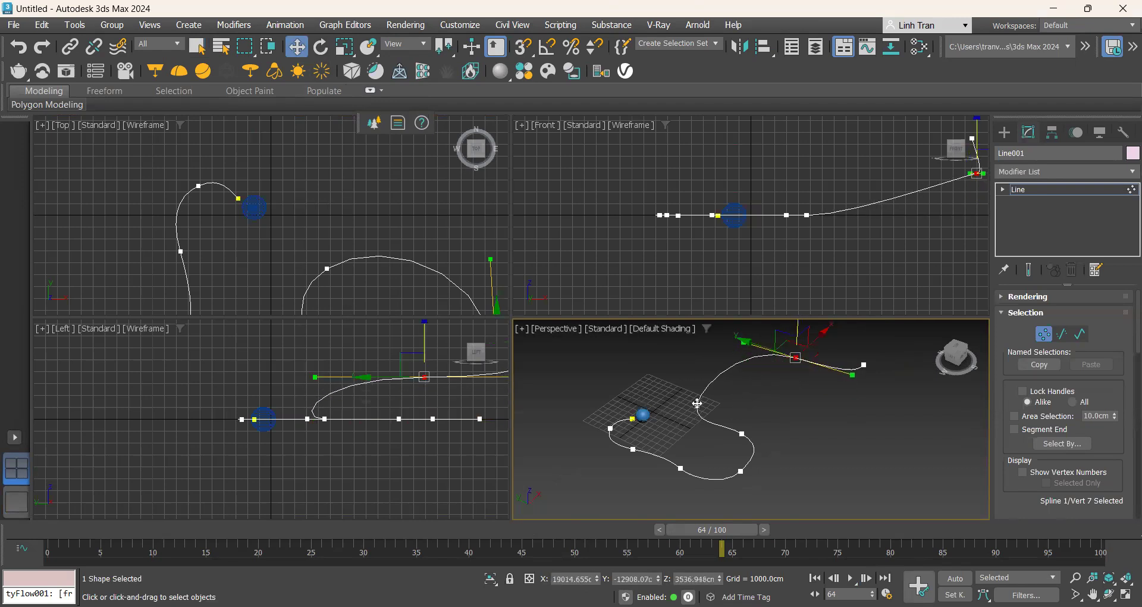
Lower the four vertices along the line's middle bend, the two nearest the sphere to about Z -4647 cm and -5688 cm.
{"action": "left_click", "coordinate": [697, 404]}
{"action": "left_click_drag", "start_coordinate": [692, 368], "coordinate": [743, 452]}
{"action": "left_click", "coordinate": [741, 433]}
{"action": "left_click", "coordinate": [740, 470]}
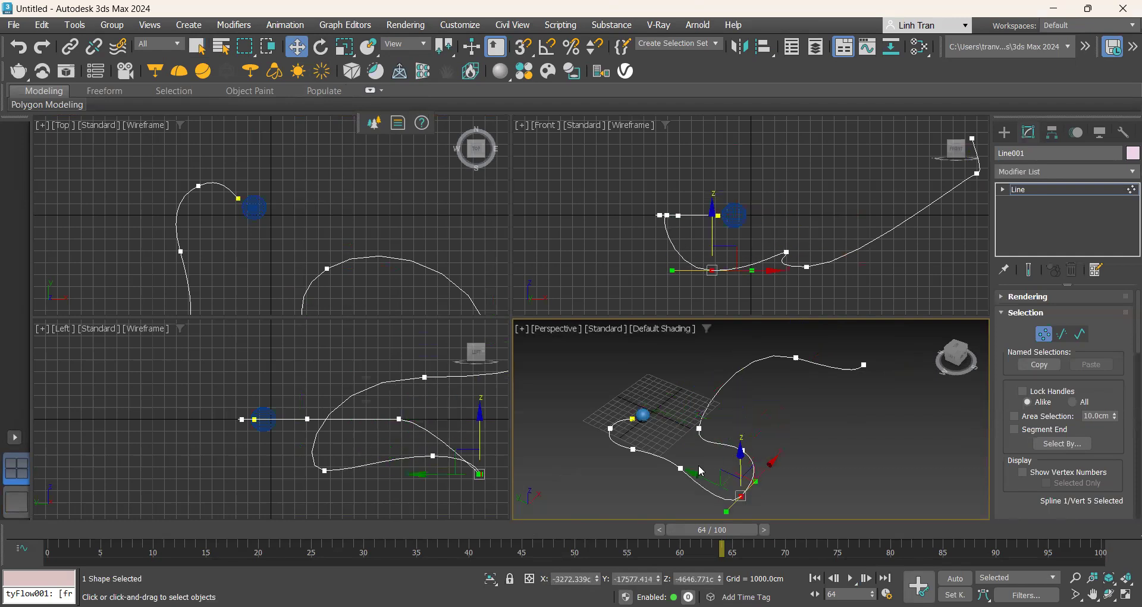
{"action": "left_click", "coordinate": [681, 468]}
{"action": "left_click_drag", "start_coordinate": [677, 427], "coordinate": [670, 463]}
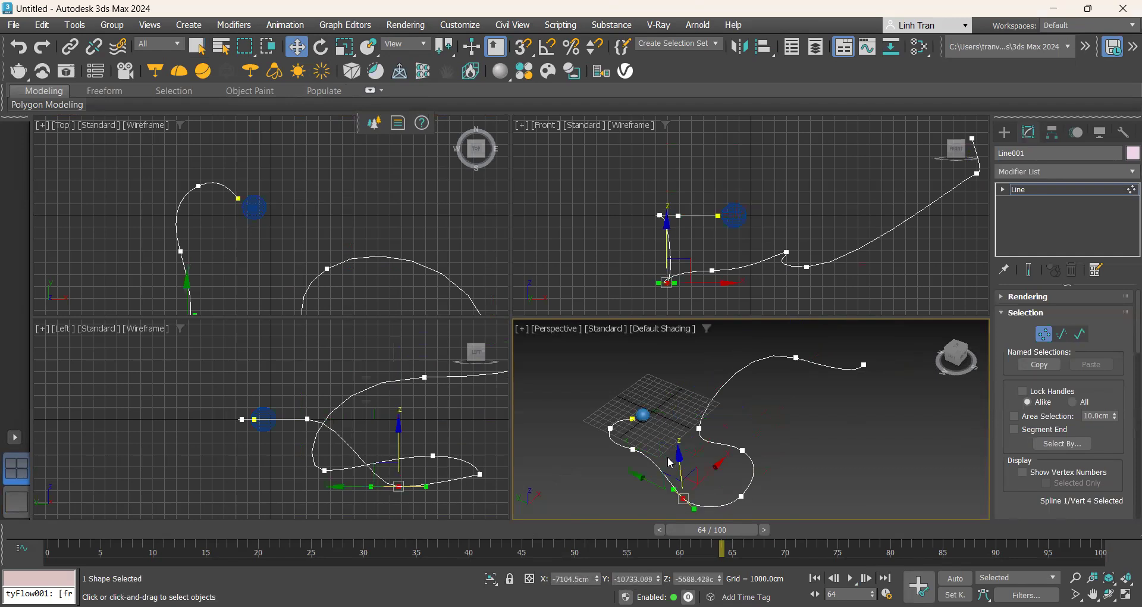
Reshape the line near the sphere by lowering its third vertex moderately and raising its second vertex above the grid.
{"action": "left_click", "coordinate": [630, 450]}
{"action": "left_click_drag", "start_coordinate": [629, 416], "coordinate": [626, 445]}
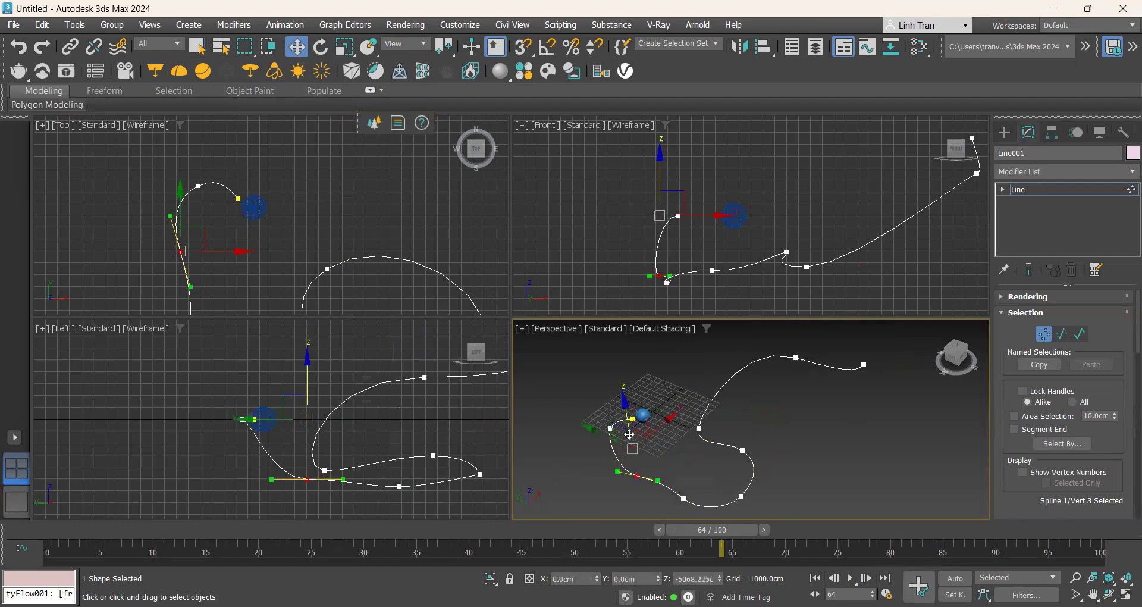
{"action": "left_click", "coordinate": [609, 427]}
{"action": "left_click_drag", "start_coordinate": [602, 387], "coordinate": [602, 366]}
{"action": "left_click", "coordinate": [637, 478]}
{"action": "left_click_drag", "start_coordinate": [628, 431], "coordinate": [622, 410]}
{"action": "left_click", "coordinate": [728, 412]}
{"action": "scroll", "coordinate": [729, 413], "scroll_direction": "down", "scroll_amount": 3}
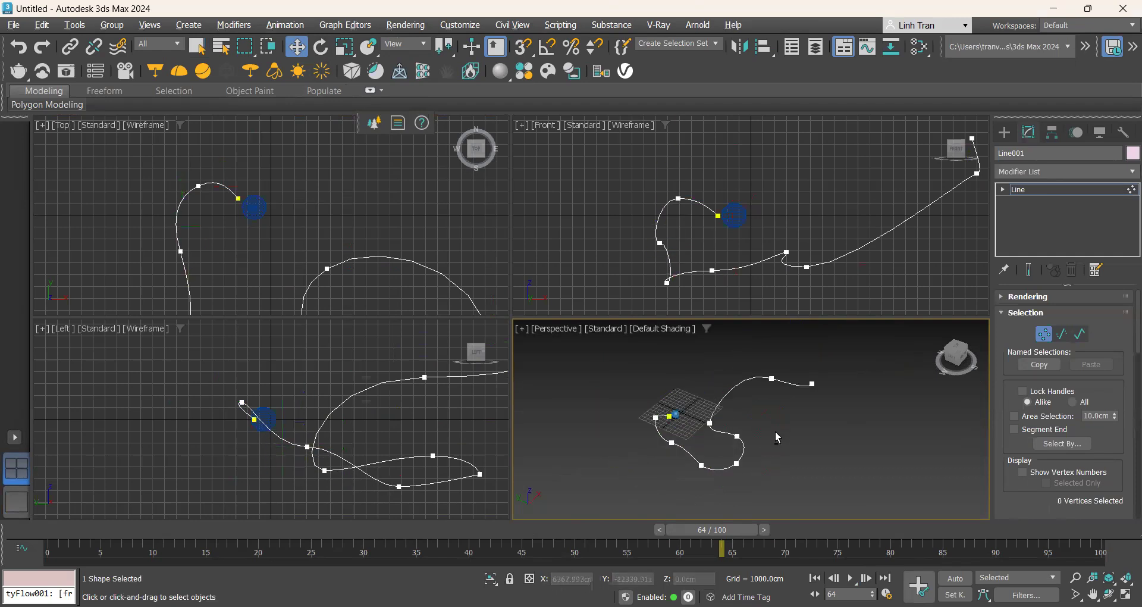
{"action": "scroll", "coordinate": [759, 419], "scroll_direction": "up", "scroll_amount": 4}
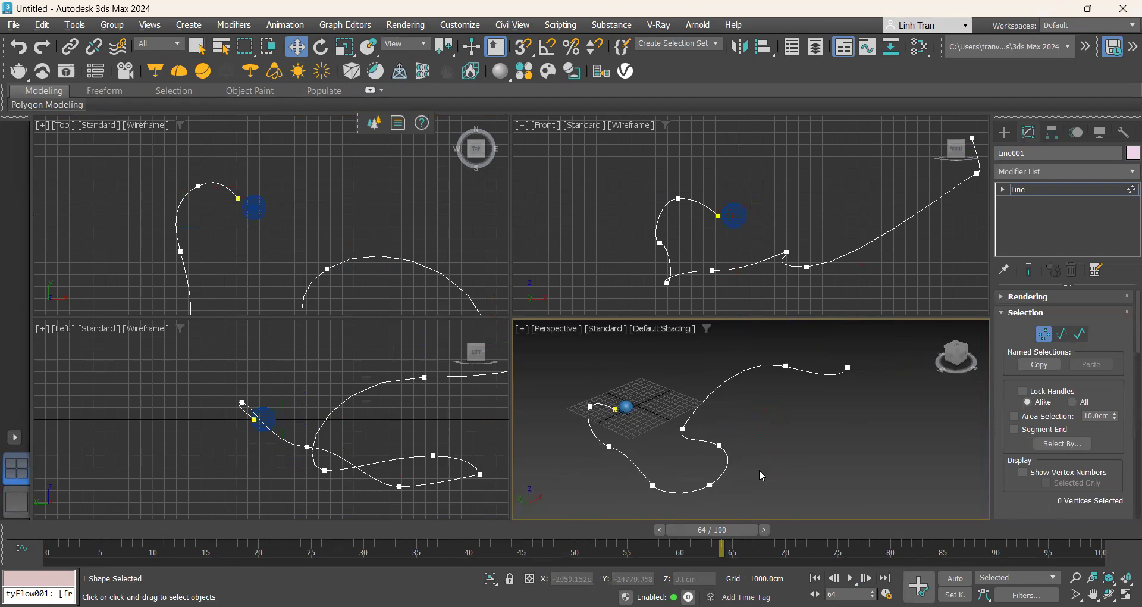
{"action": "scroll", "coordinate": [627, 404], "scroll_direction": "up", "scroll_amount": 3}
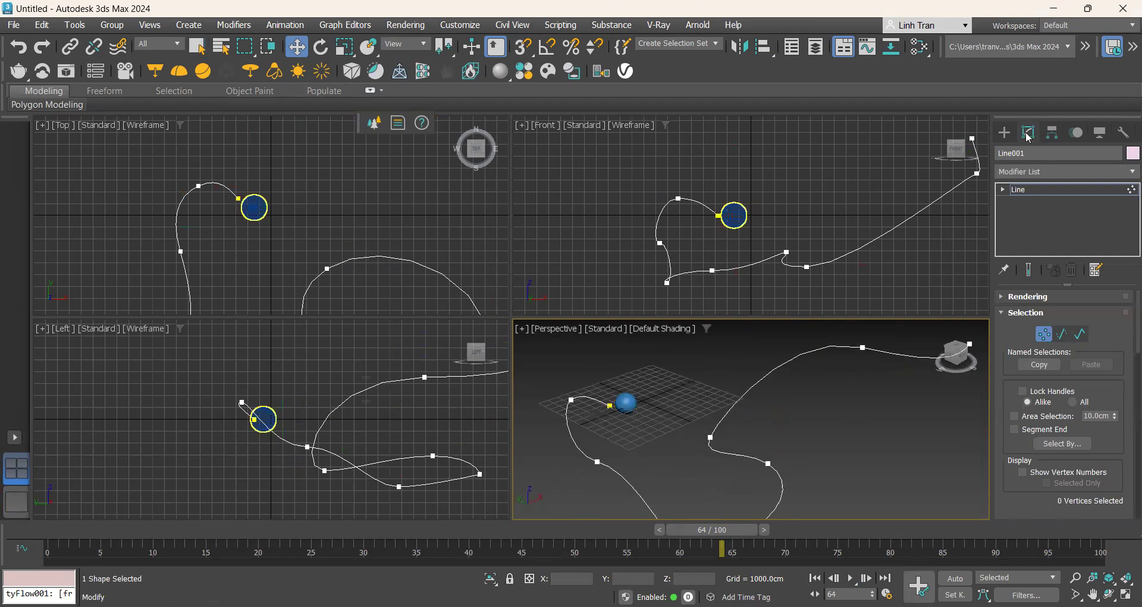
Create a tyFlow object beside the line in the Perspective viewport and finish with the Move tool active.
{"action": "left_click", "coordinate": [1005, 133]}
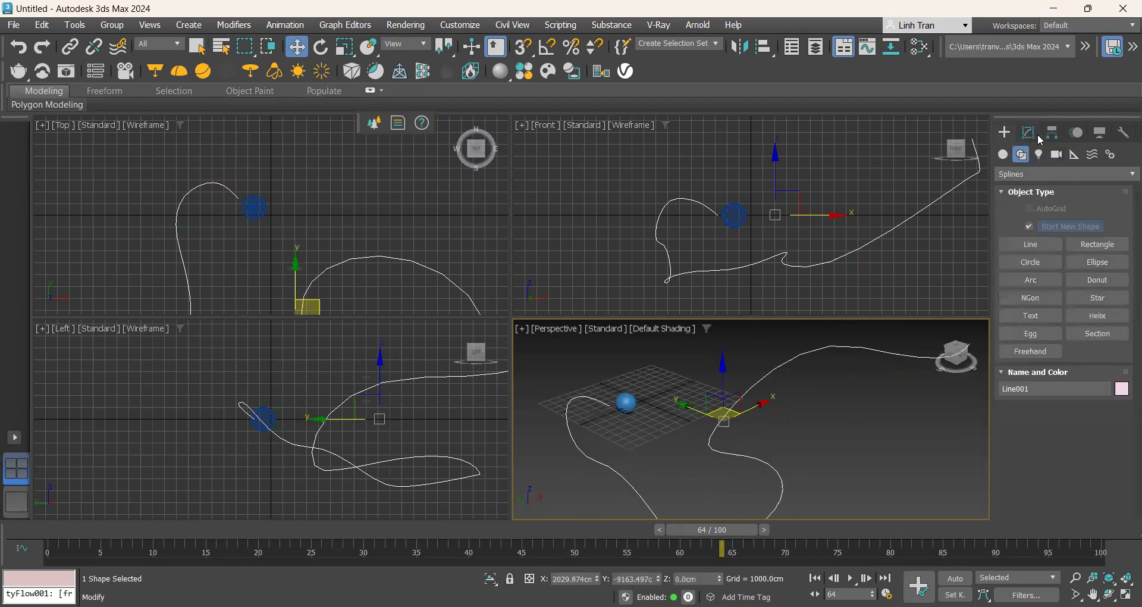
{"action": "left_click", "coordinate": [1003, 154]}
{"action": "left_click", "coordinate": [1097, 315]}
{"action": "left_click_drag", "start_coordinate": [849, 409], "coordinate": [900, 441]}
{"action": "scroll", "coordinate": [889, 454], "scroll_direction": "down", "scroll_amount": 3}
{"action": "key", "text": "ctrl+z"}
{"action": "right_click", "coordinate": [902, 431]}
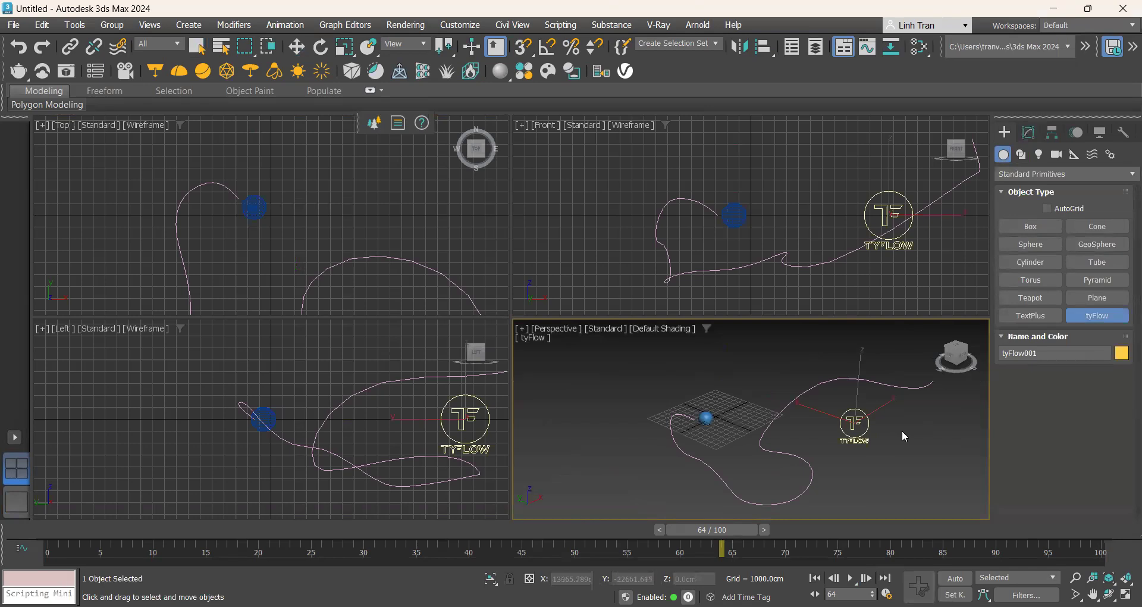
{"action": "key", "text": "w"}
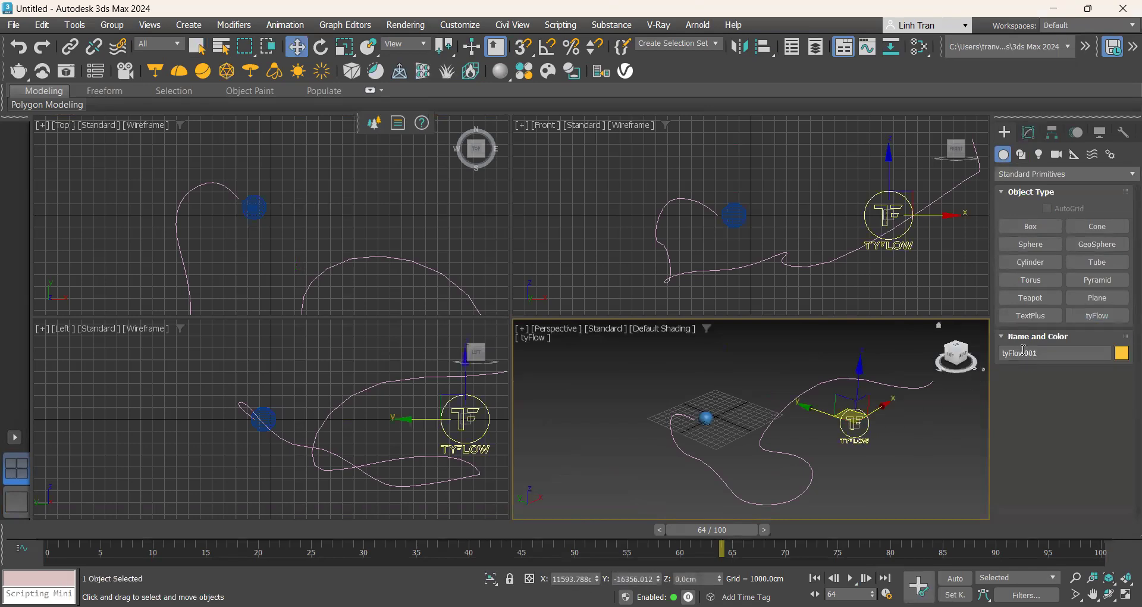
Open the tyFlow editor for the new object and narrow its window to about half the screen width.
{"action": "left_click", "coordinate": [1020, 154]}
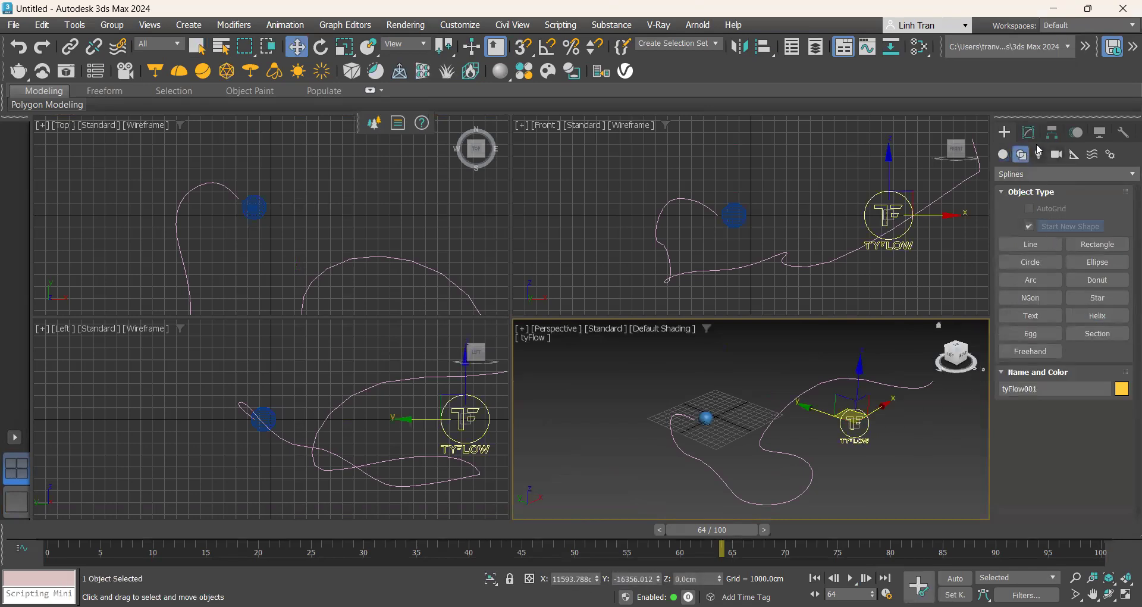
{"action": "left_click", "coordinate": [1029, 133]}
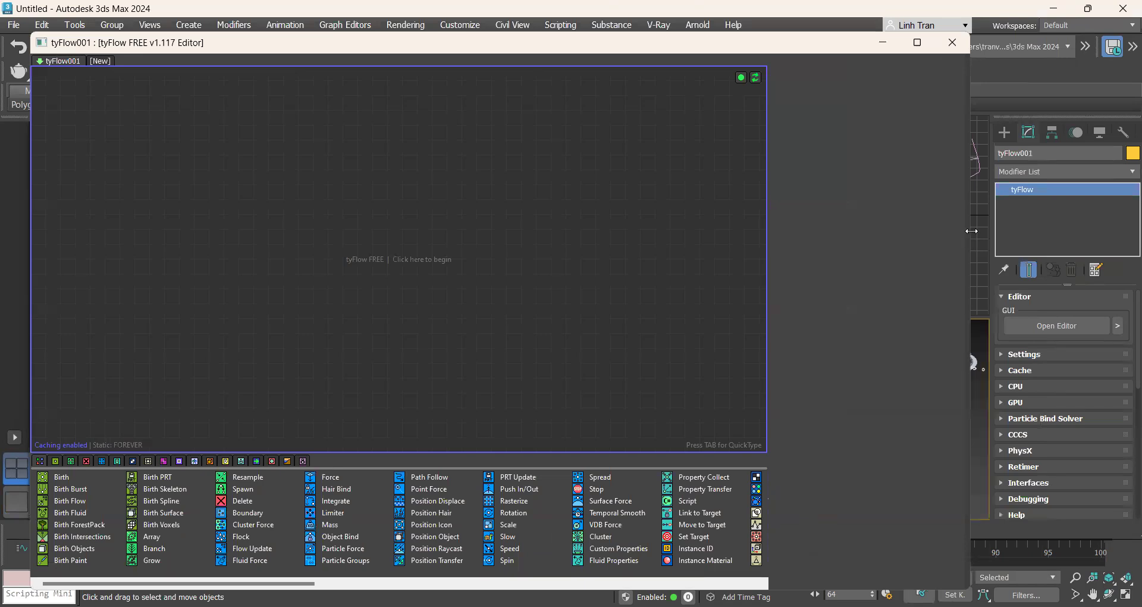
{"action": "left_click_drag", "start_coordinate": [972, 231], "coordinate": [524, 232]}
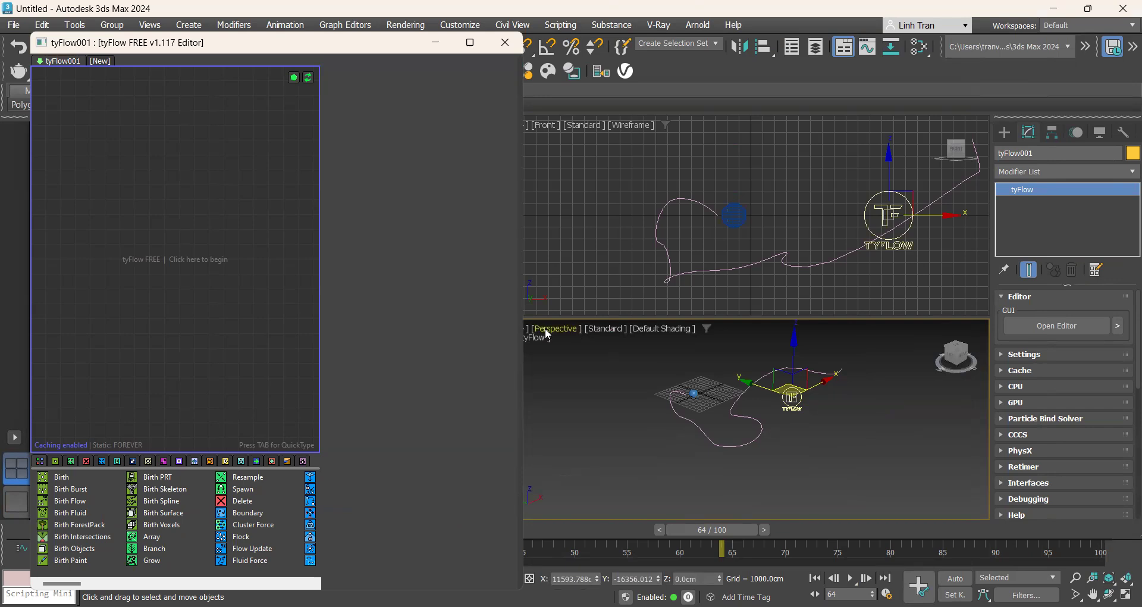
{"action": "left_click", "coordinate": [548, 333]}
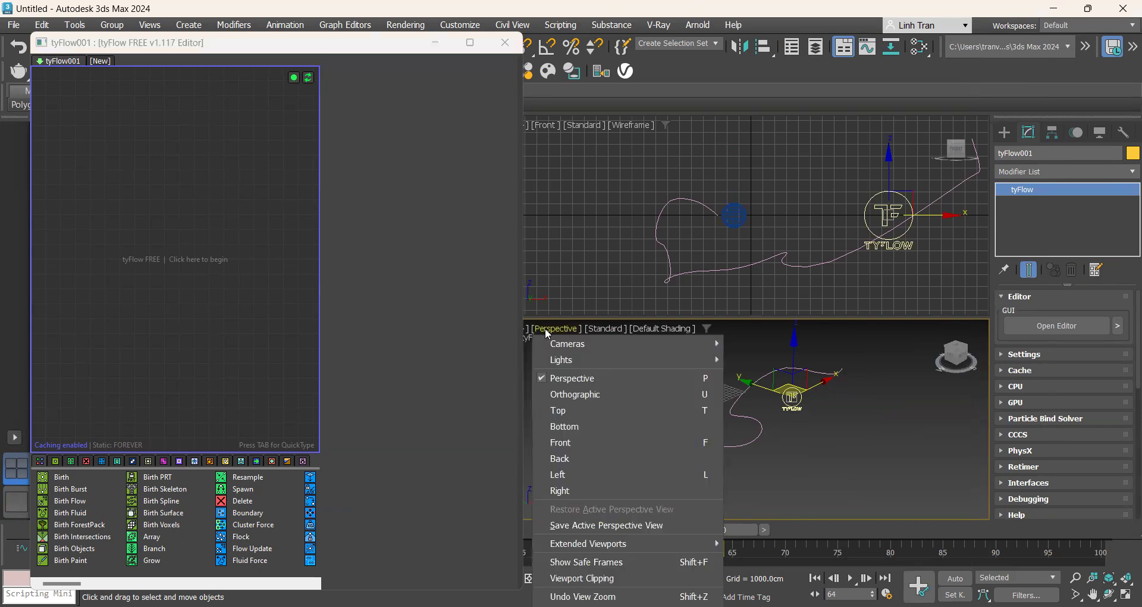
{"action": "left_click", "coordinate": [546, 329]}
{"action": "left_click", "coordinate": [546, 330]}
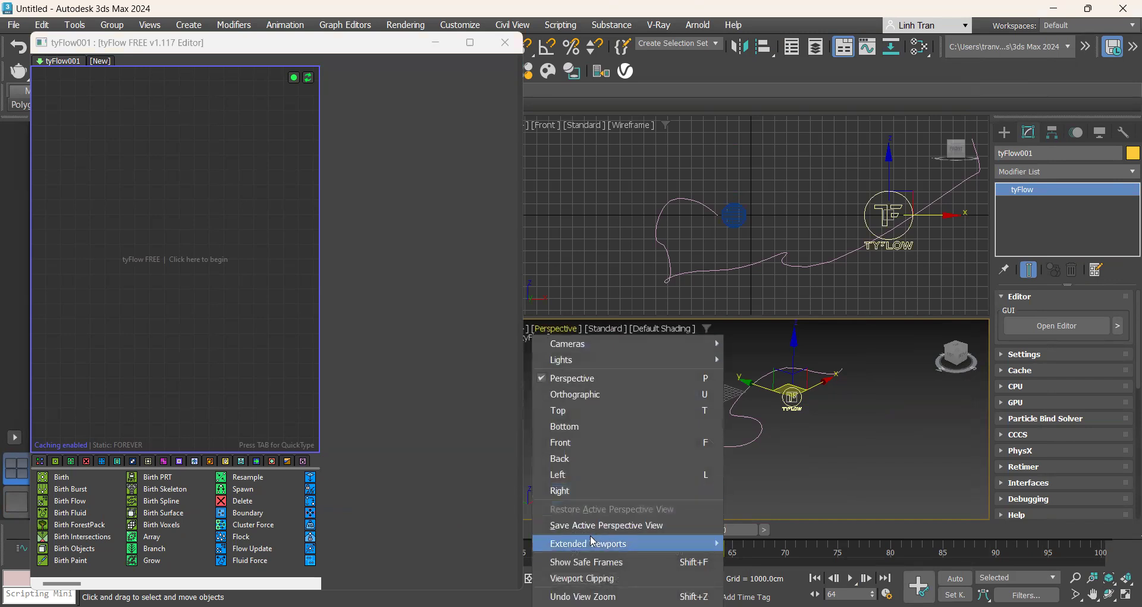
{"action": "mouse_move", "coordinate": [593, 541]}
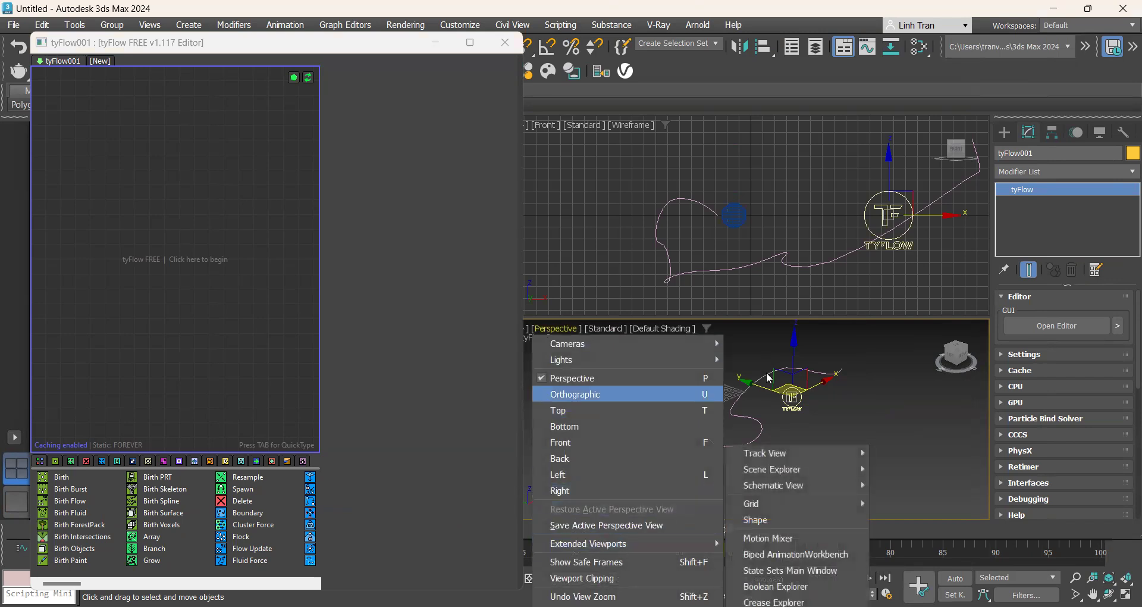
{"action": "left_click", "coordinate": [457, 156]}
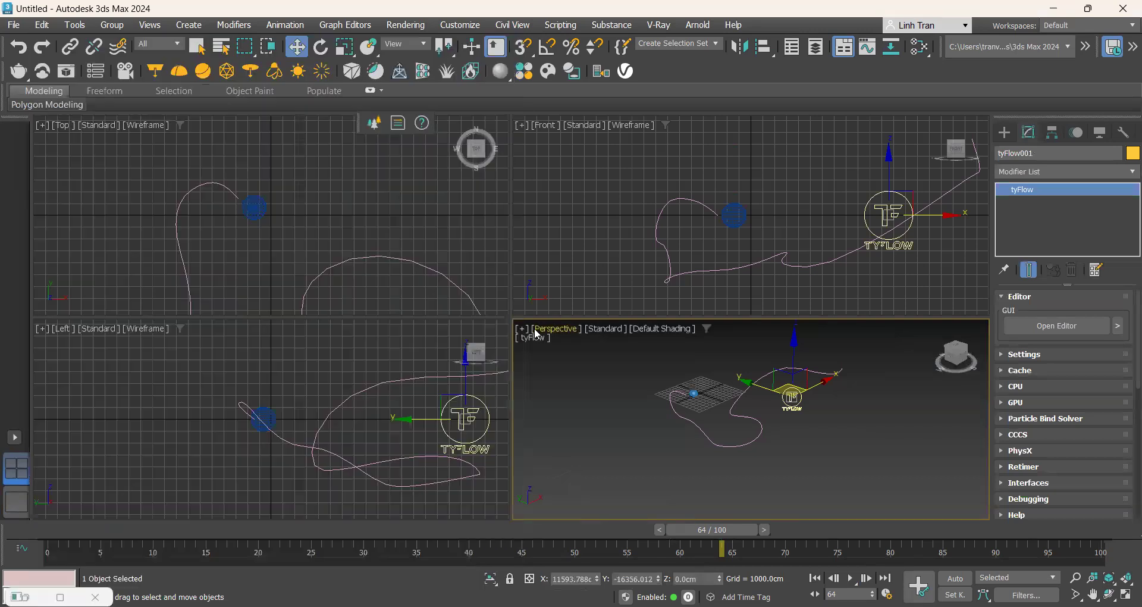
Maximize the Perspective viewport.
{"action": "left_click", "coordinate": [523, 329]}
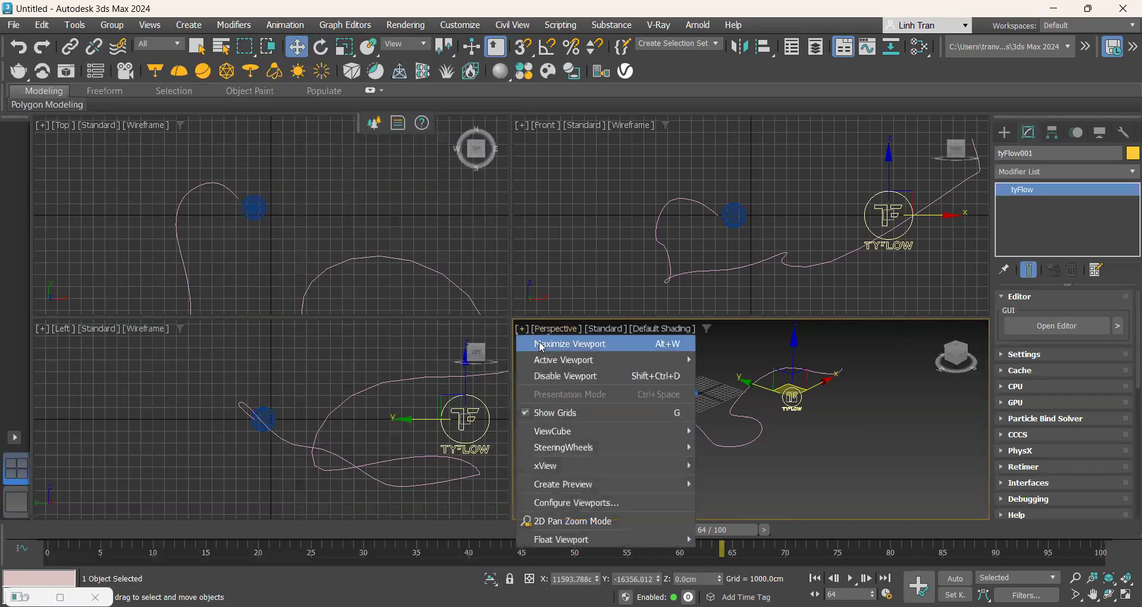
{"action": "left_click", "coordinate": [541, 344]}
{"action": "scroll", "coordinate": [416, 254], "scroll_direction": "up", "scroll_amount": 2}
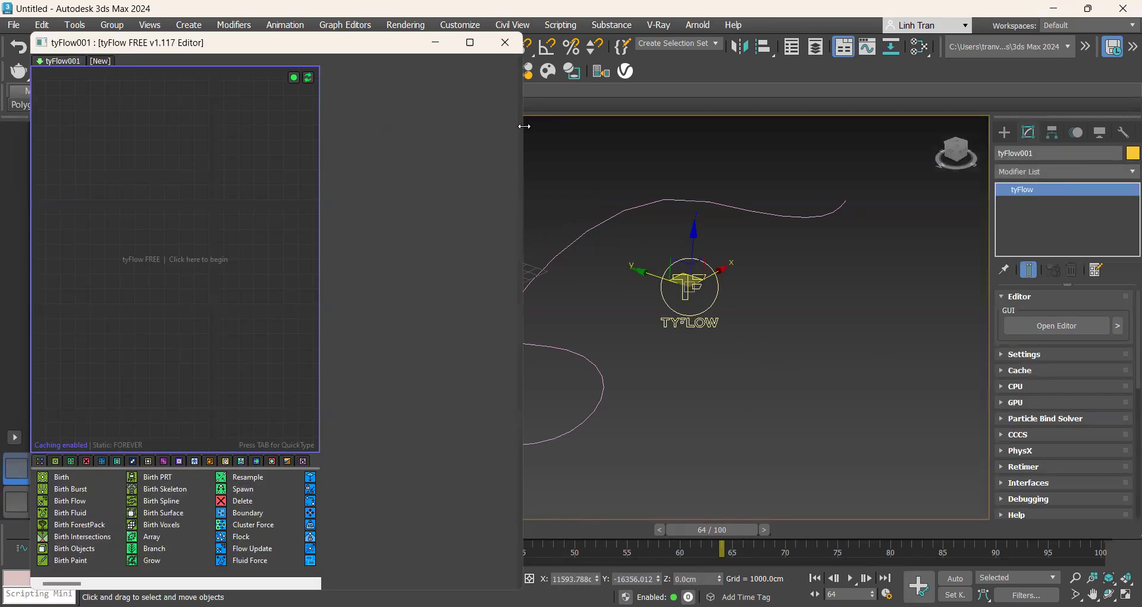
Narrow the tyFlow editor window further and add a Birth operator to the empty flow as a new event.
{"action": "left_click_drag", "start_coordinate": [524, 126], "coordinate": [452, 127]}
{"action": "scroll", "coordinate": [761, 322], "scroll_direction": "down", "scroll_amount": 4}
{"action": "scroll", "coordinate": [597, 305], "scroll_direction": "up", "scroll_amount": 4}
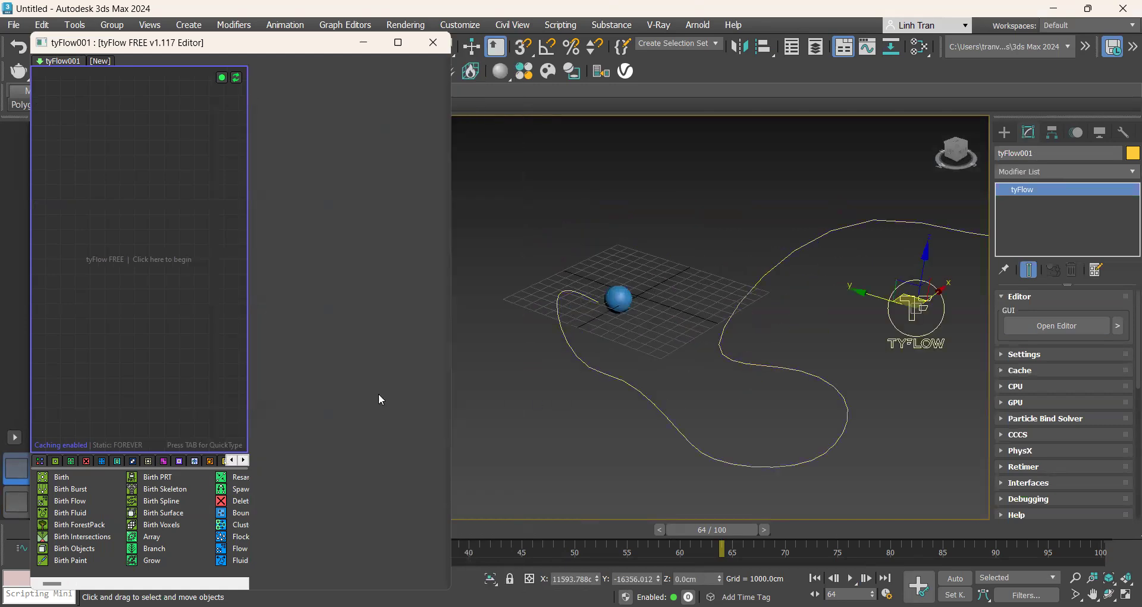
{"action": "left_click_drag", "start_coordinate": [69, 312], "coordinate": [101, 269]}
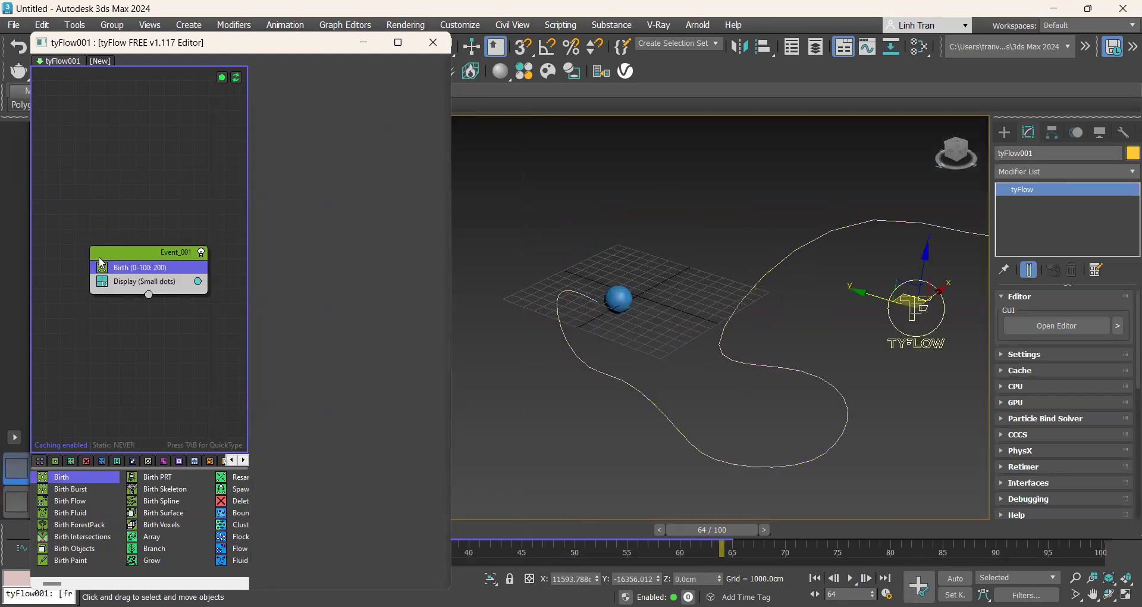
Add a Position Object operator between Birth and Display in the event and assign the sphere as its object.
{"action": "scroll", "coordinate": [178, 510], "scroll_direction": "down", "scroll_amount": 4}
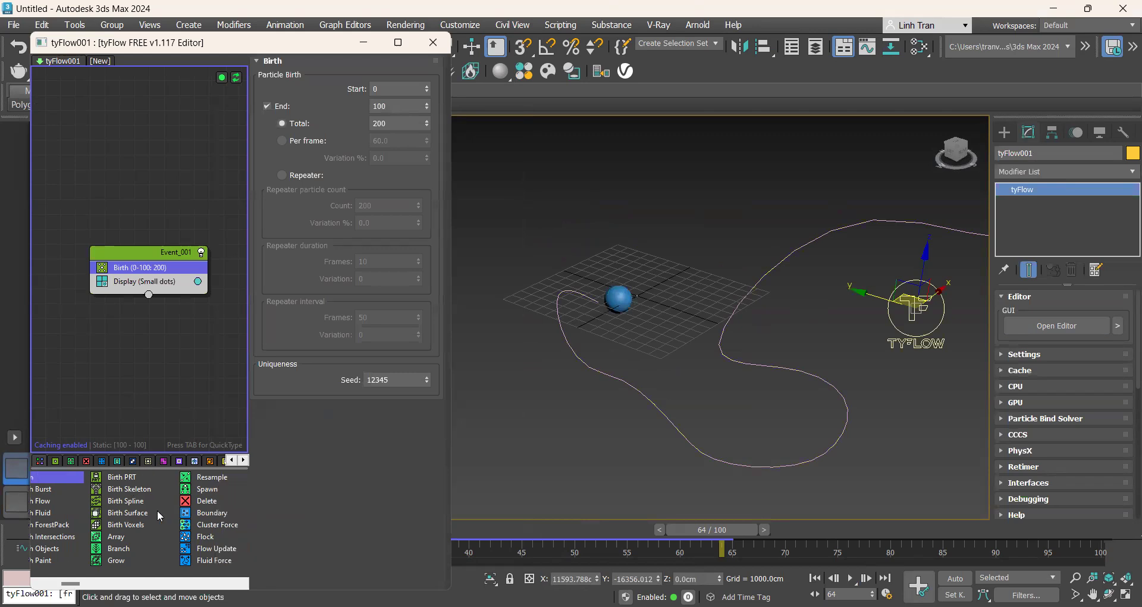
{"action": "scroll", "coordinate": [211, 509], "scroll_direction": "down", "scroll_amount": 4}
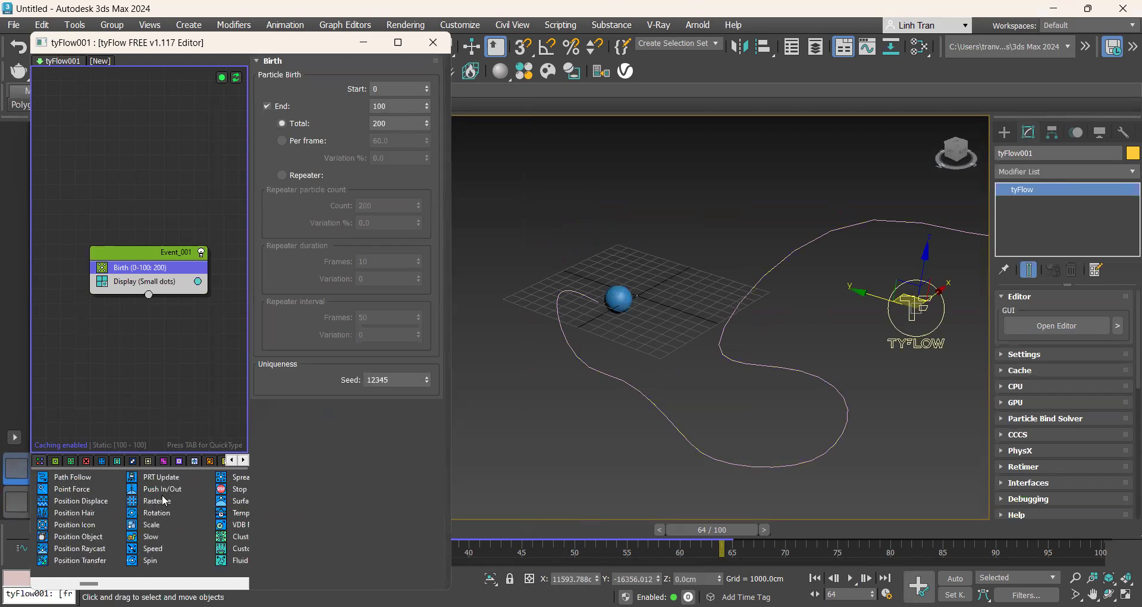
{"action": "left_click_drag", "start_coordinate": [102, 540], "coordinate": [162, 284]}
{"action": "left_click", "coordinate": [310, 240]}
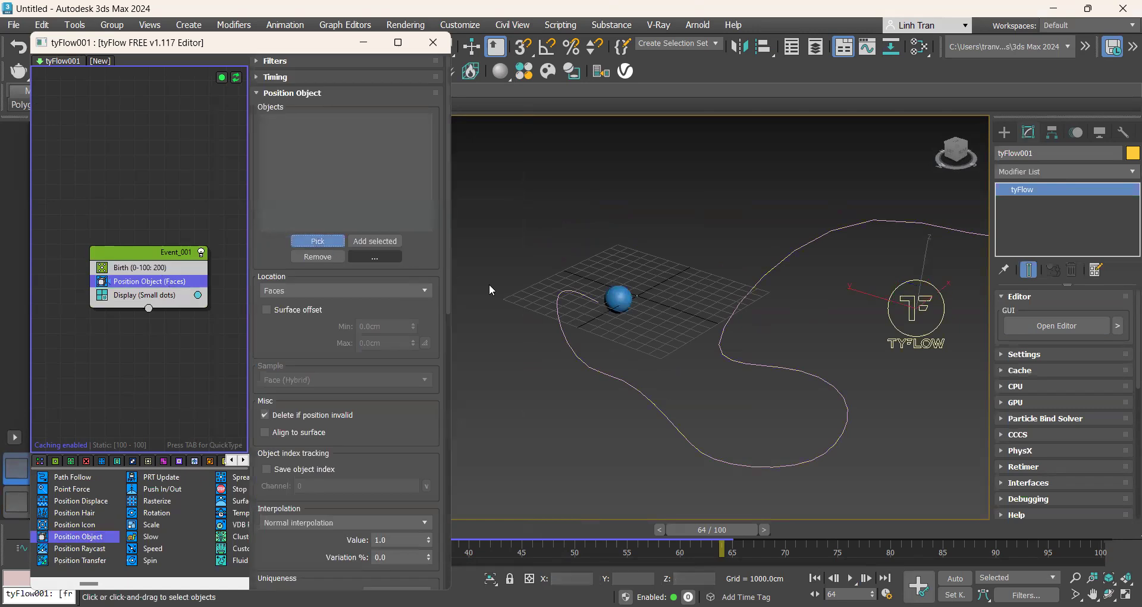
{"action": "left_click", "coordinate": [618, 301]}
{"action": "scroll", "coordinate": [619, 301], "scroll_direction": "up", "scroll_amount": 5}
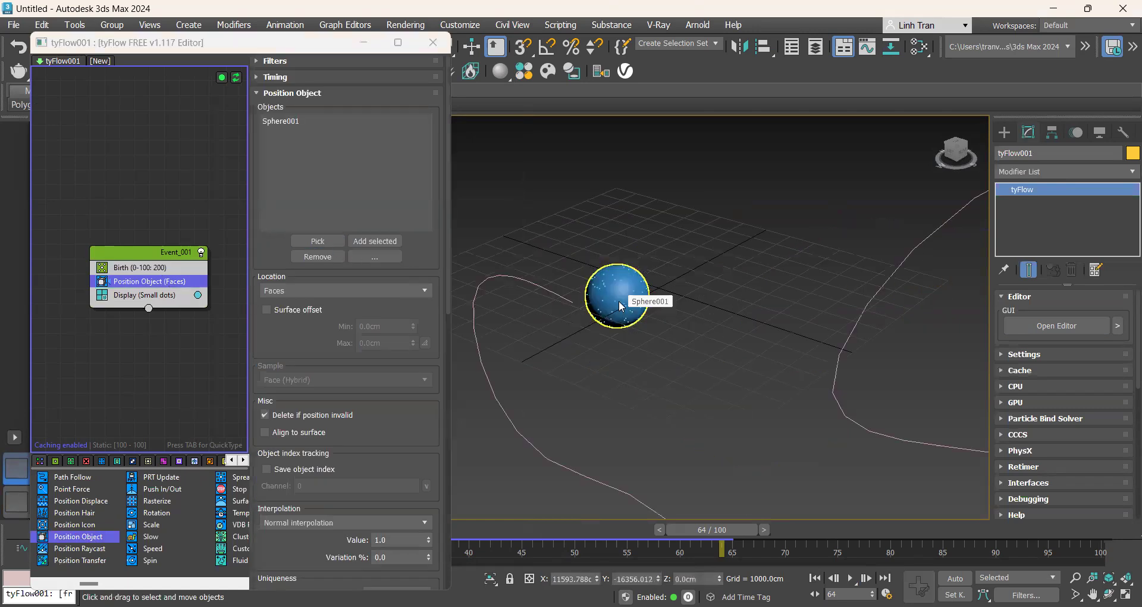
Make the sphere non-renderable and show it as a box through its object properties.
{"action": "right_click", "coordinate": [615, 300]}
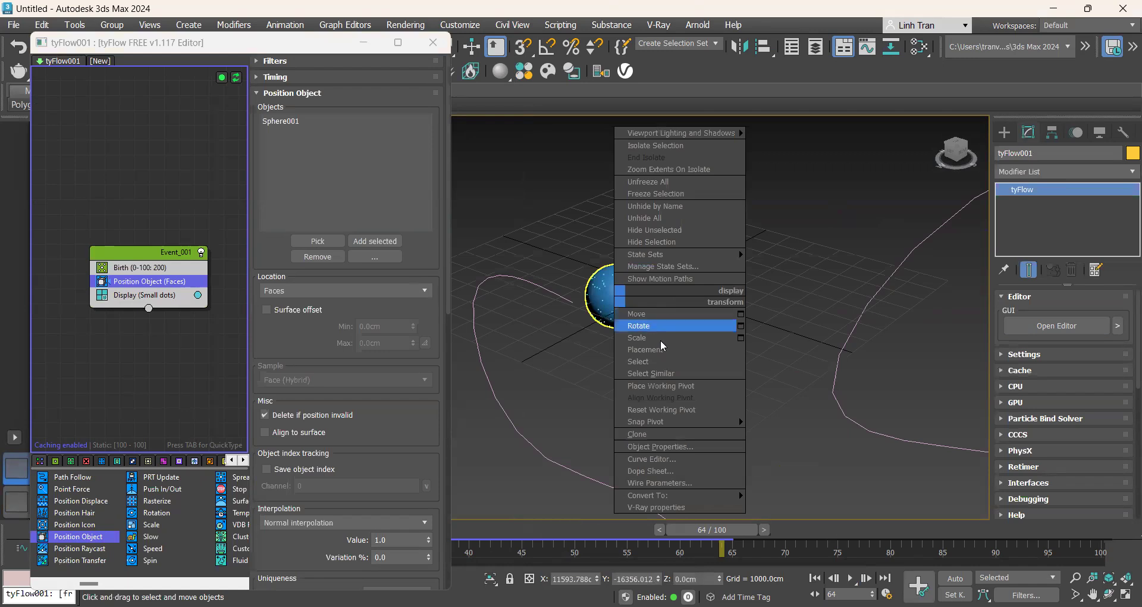
{"action": "left_click", "coordinate": [600, 343]}
{"action": "left_click", "coordinate": [611, 298]}
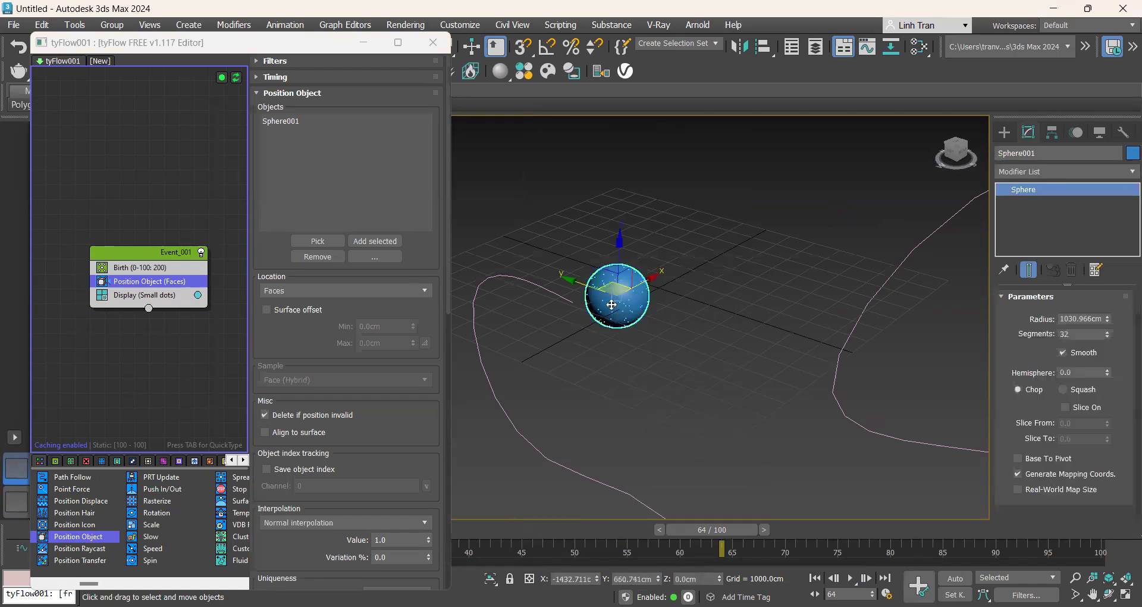
{"action": "right_click", "coordinate": [613, 301]}
{"action": "left_click", "coordinate": [652, 452]}
{"action": "left_click", "coordinate": [580, 283]}
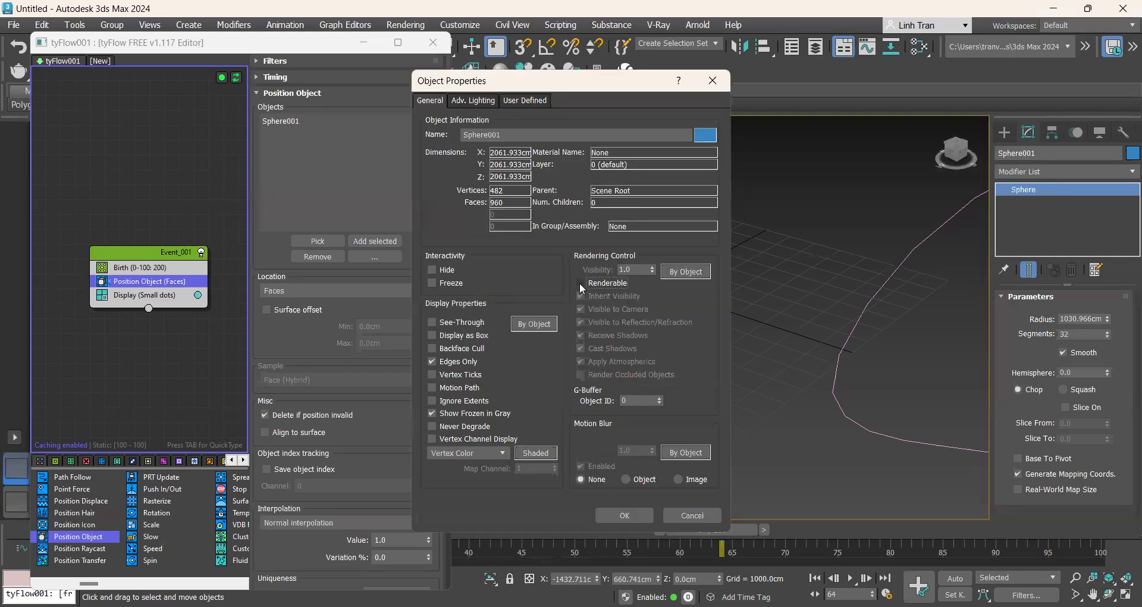
{"action": "left_click", "coordinate": [432, 336]}
{"action": "left_click", "coordinate": [625, 515]}
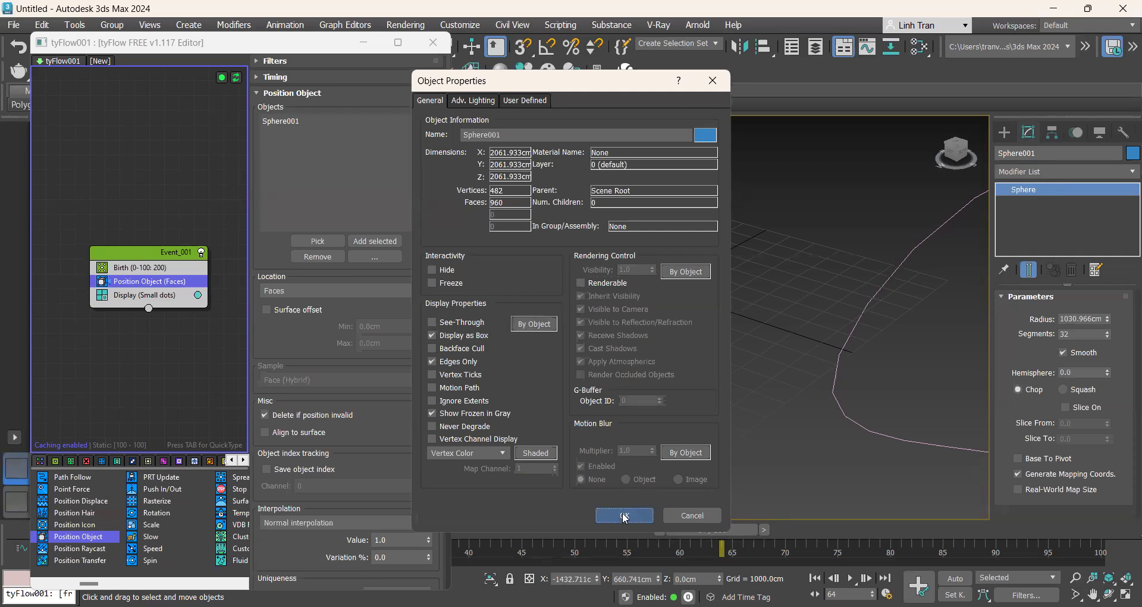
Add a Path Follow operator below Position Object and assign the winding line as its path.
{"action": "scroll", "coordinate": [608, 322], "scroll_direction": "down", "scroll_amount": 2}
{"action": "scroll", "coordinate": [630, 327], "scroll_direction": "up", "scroll_amount": 2}
{"action": "scroll", "coordinate": [650, 361], "scroll_direction": "down", "scroll_amount": 4}
{"action": "middle_click_drag", "start_coordinate": [661, 360], "coordinate": [642, 366], "text": "alt"}
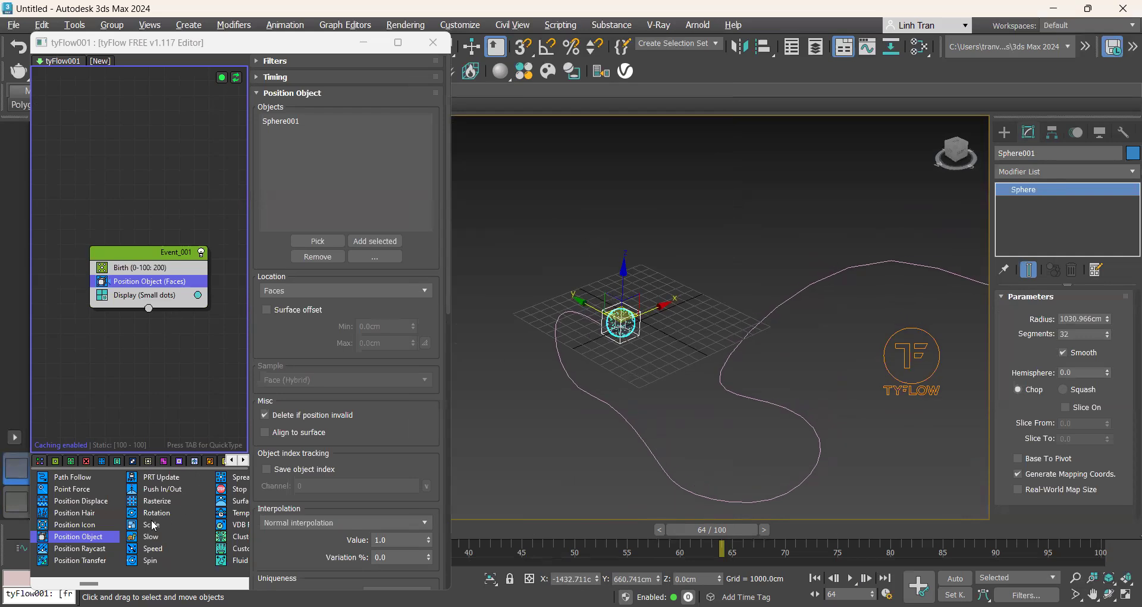
{"action": "scroll", "coordinate": [153, 525], "scroll_direction": "down", "scroll_amount": 2}
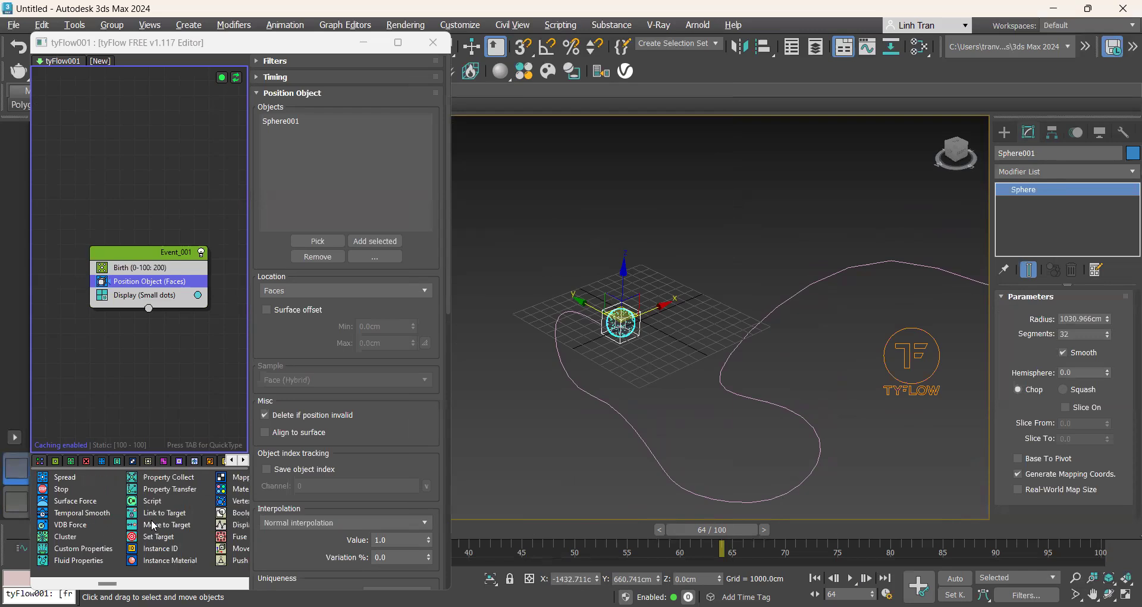
{"action": "scroll", "coordinate": [153, 525], "scroll_direction": "up", "scroll_amount": 2}
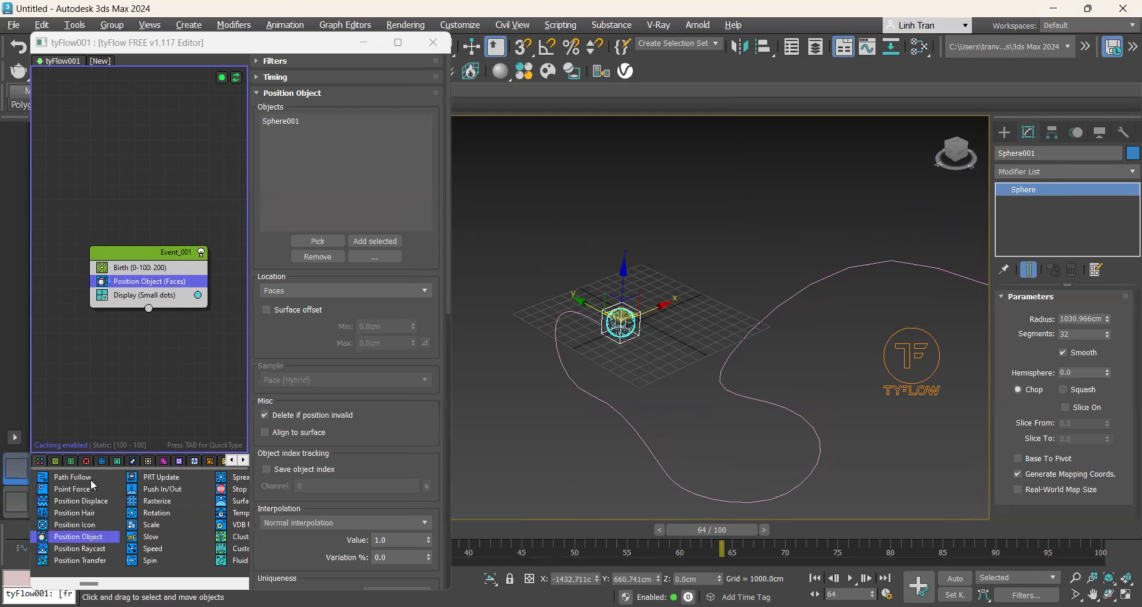
{"action": "left_click_drag", "start_coordinate": [86, 482], "coordinate": [124, 293]}
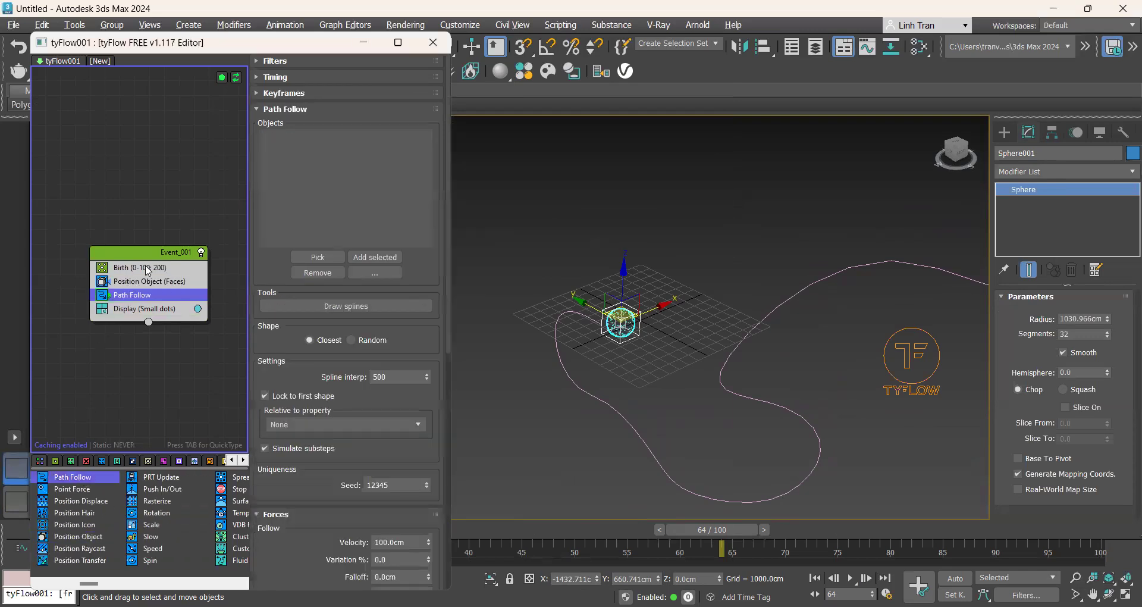
{"action": "left_click", "coordinate": [331, 256]}
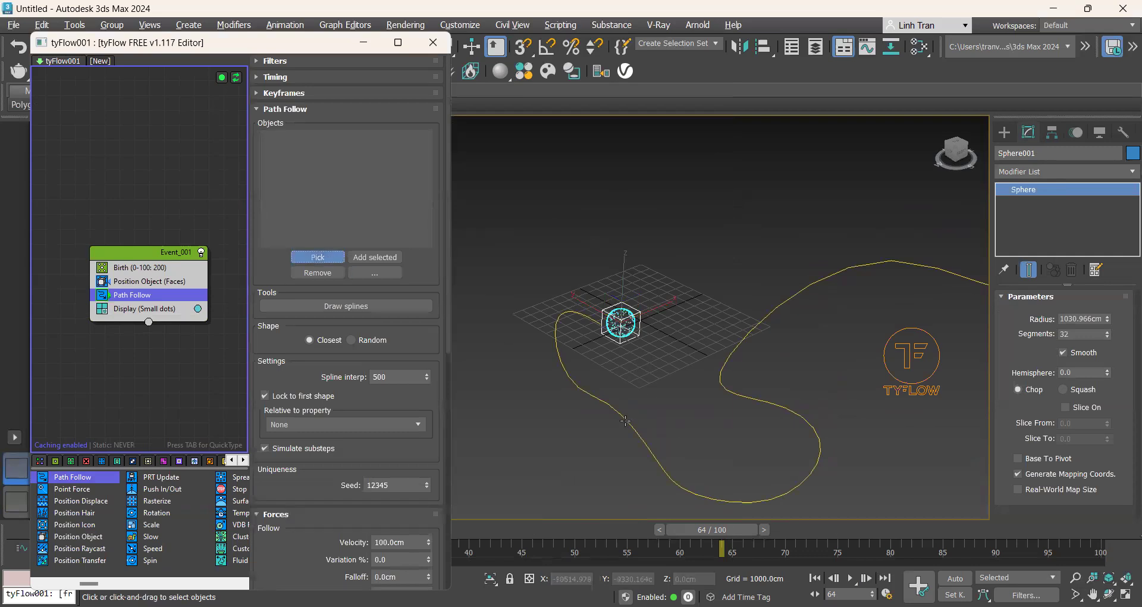
{"action": "left_click", "coordinate": [625, 421]}
Play the animation and check how the particles move around the sphere and path.
{"action": "scroll", "coordinate": [738, 439], "scroll_direction": "down", "scroll_amount": 2}
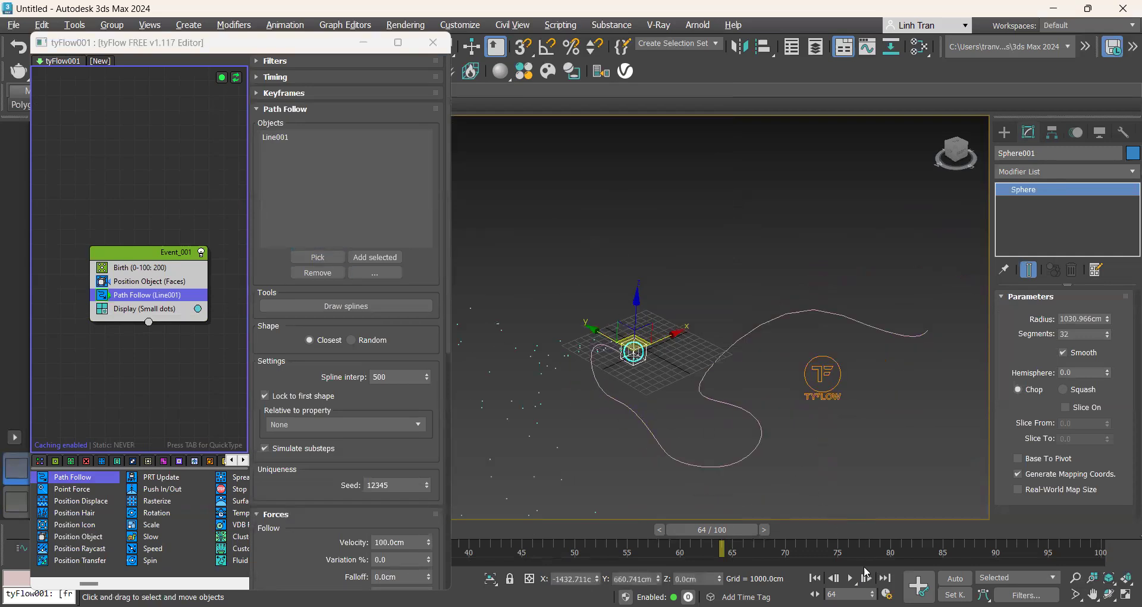
{"action": "left_click", "coordinate": [852, 581]}
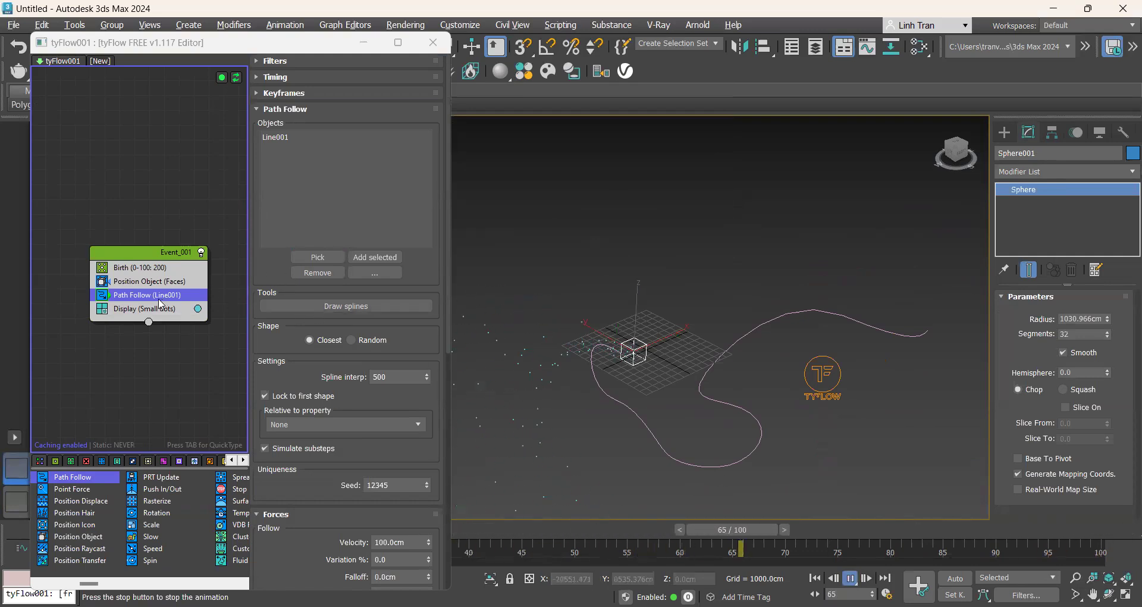
{"action": "scroll", "coordinate": [581, 348], "scroll_direction": "up", "scroll_amount": 3}
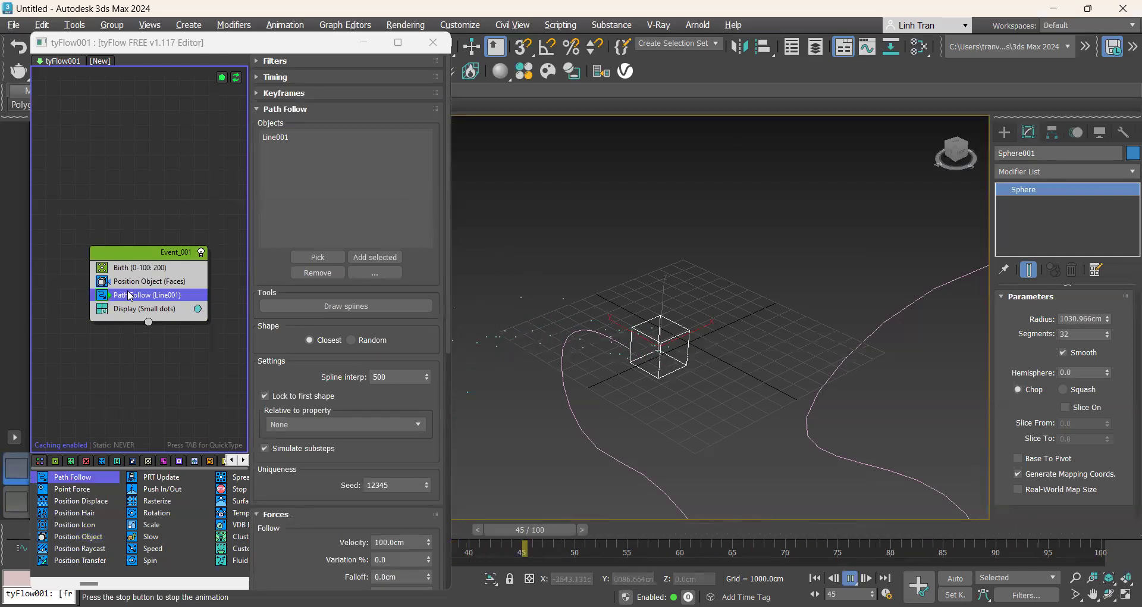
Insert a Shape operator above Path Follow and set its mesh to the 3D Sphere (MidRes).
{"action": "key", "text": "Tab"}
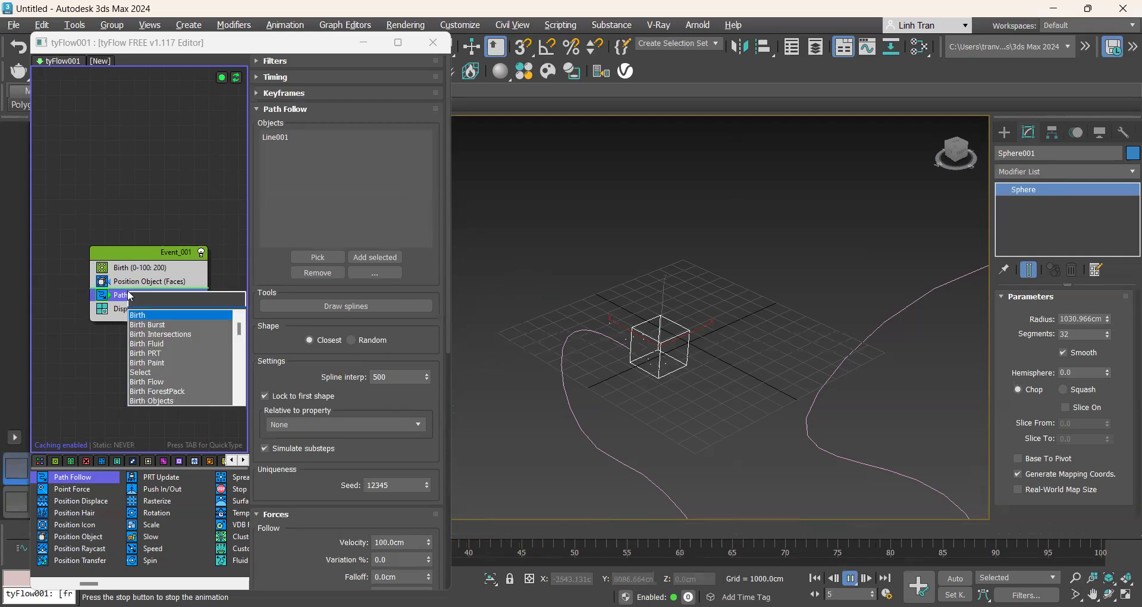
{"action": "type", "text": "Shape"}
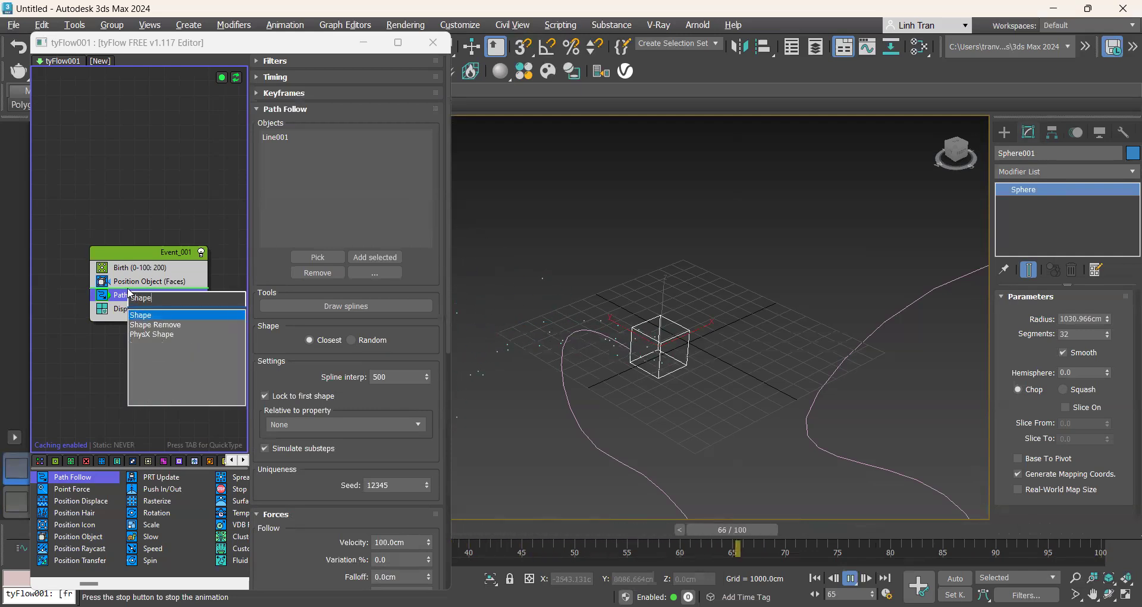
{"action": "left_click", "coordinate": [162, 315]}
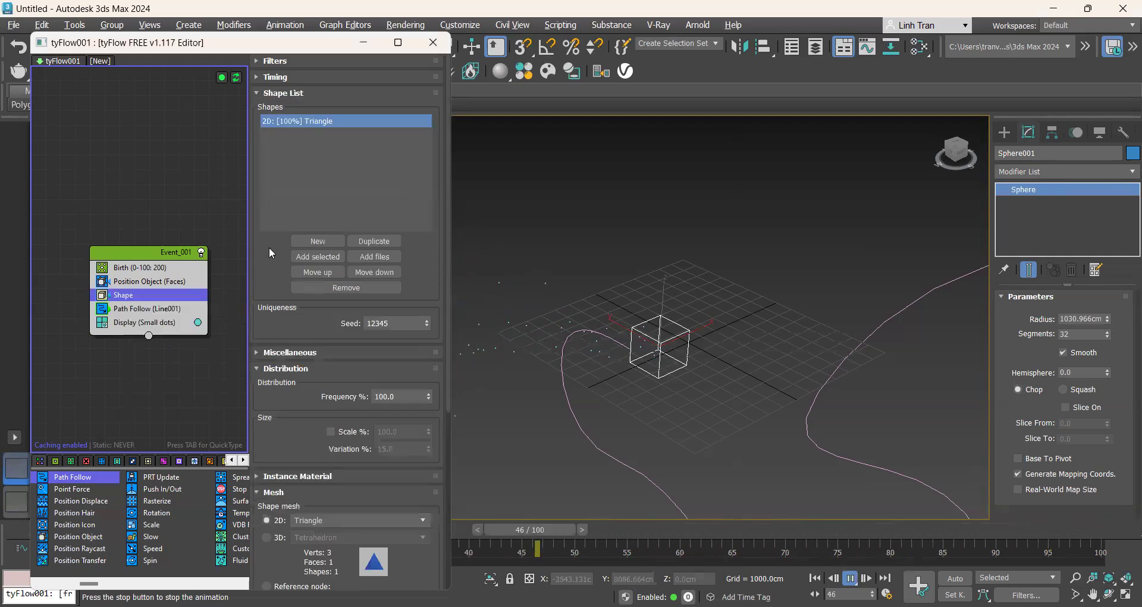
{"action": "scroll", "coordinate": [297, 321], "scroll_direction": "down", "scroll_amount": 3}
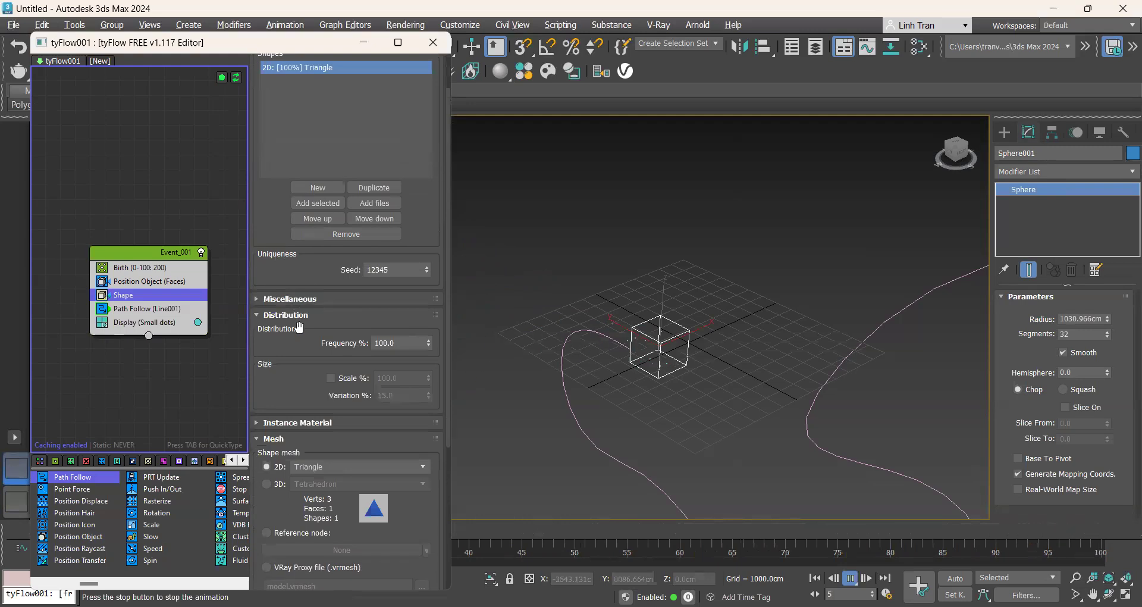
{"action": "left_click", "coordinate": [267, 376]}
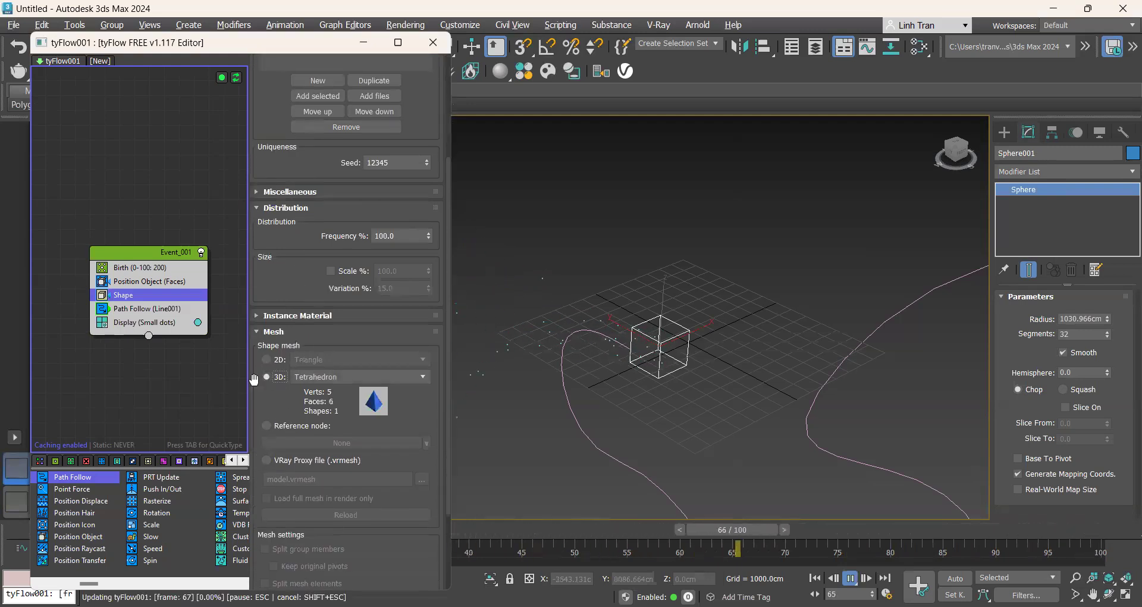
{"action": "left_click", "coordinate": [374, 376]}
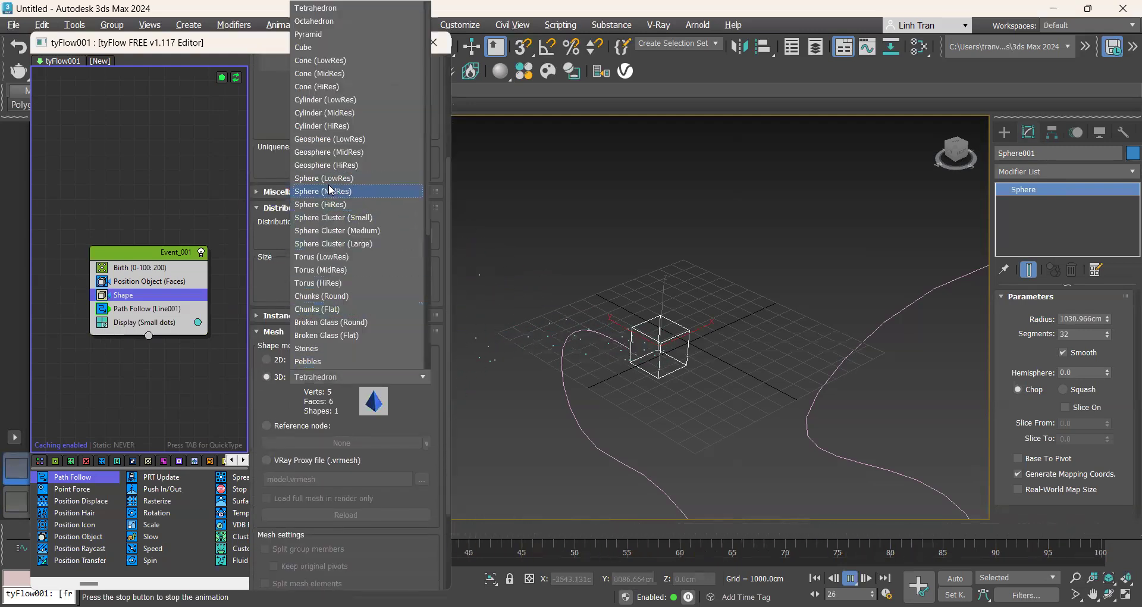
{"action": "left_click", "coordinate": [331, 191]}
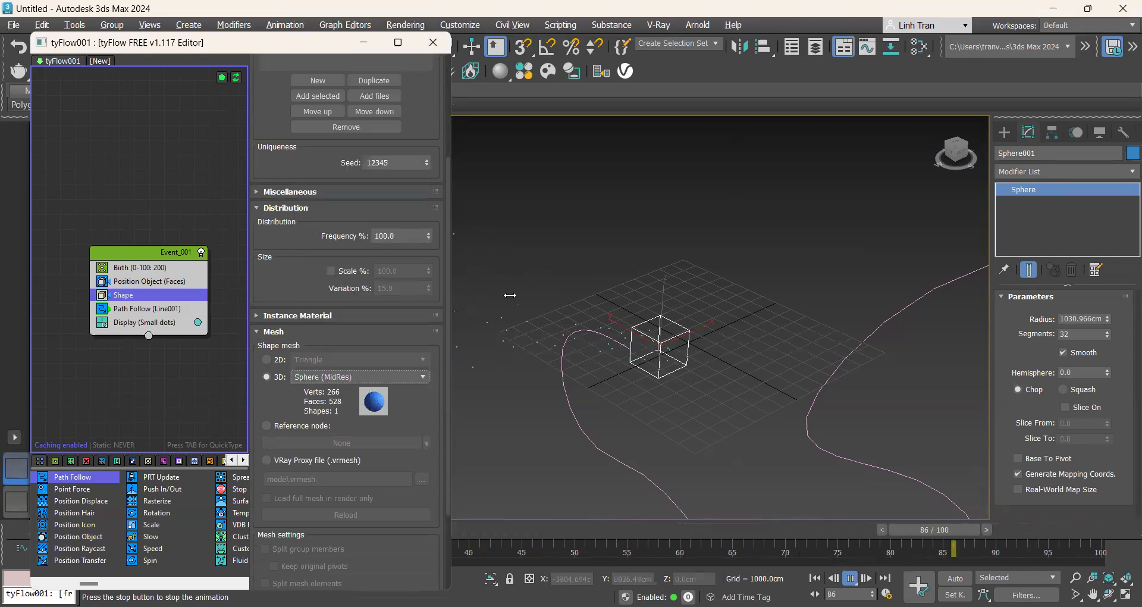
Set the Attraction velocity in the Path Follow operator's forces to 500 cm.
{"action": "scroll", "coordinate": [507, 294], "scroll_direction": "down", "scroll_amount": 5}
{"action": "scroll", "coordinate": [507, 297], "scroll_direction": "up", "scroll_amount": 3}
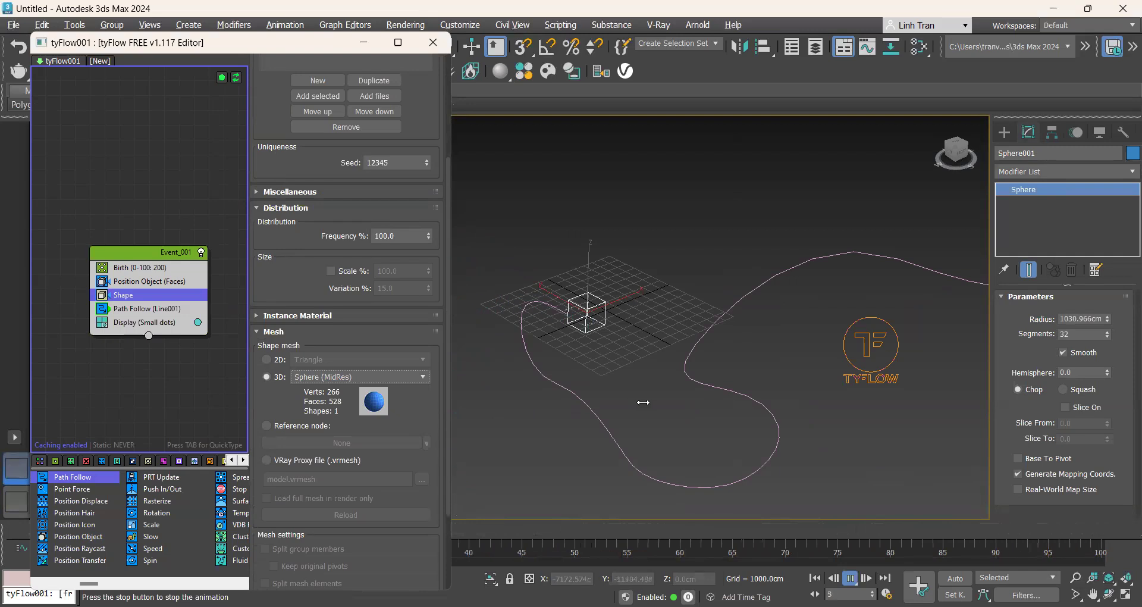
{"action": "scroll", "coordinate": [562, 328], "scroll_direction": "up", "scroll_amount": 3}
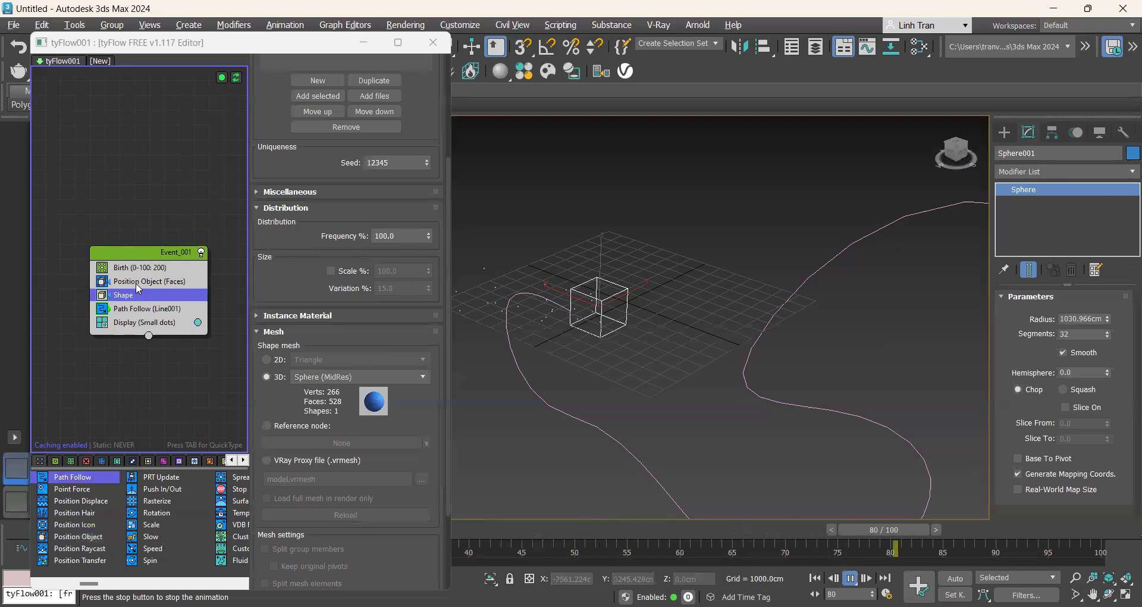
{"action": "left_click", "coordinate": [137, 284]}
{"action": "left_click", "coordinate": [137, 310]}
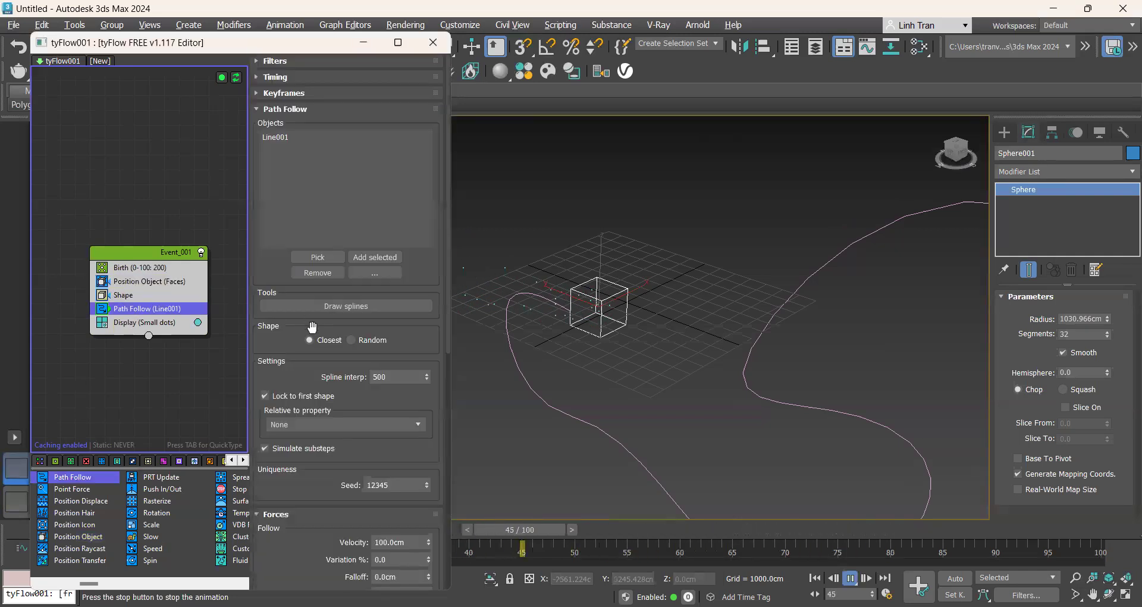
{"action": "scroll", "coordinate": [373, 369], "scroll_direction": "down", "scroll_amount": 4}
{"action": "scroll", "coordinate": [374, 369], "scroll_direction": "down", "scroll_amount": 3}
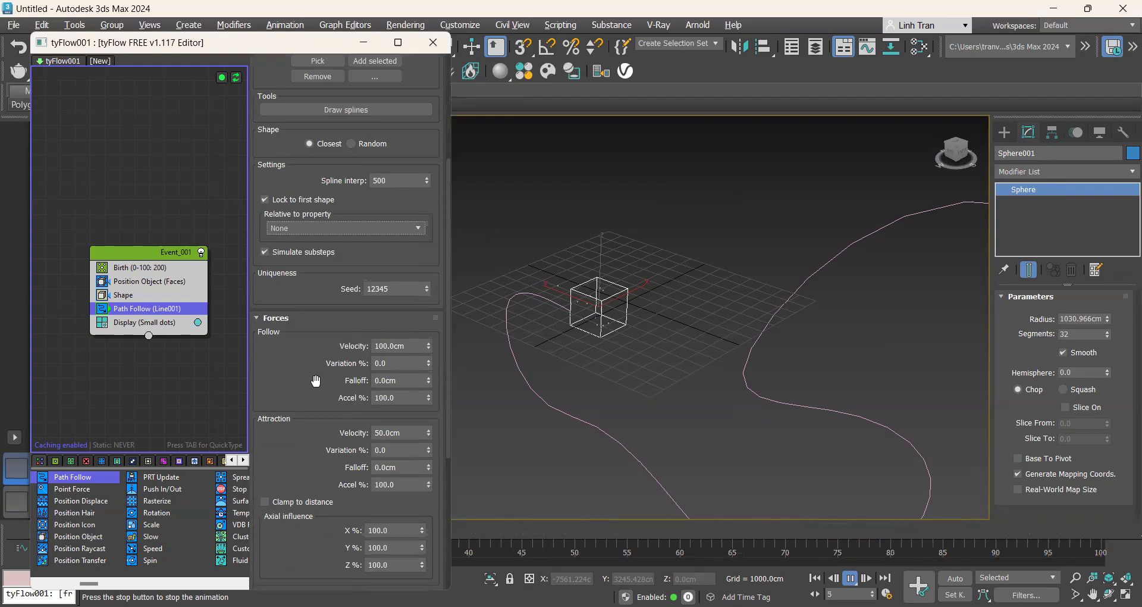
{"action": "double_click", "coordinate": [421, 379]}
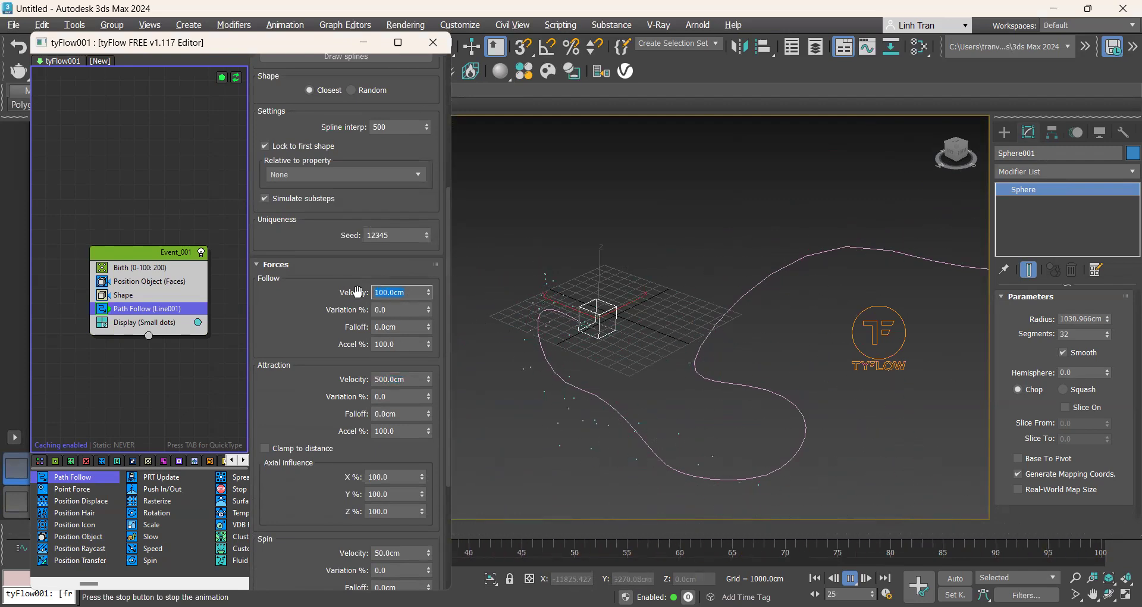
Reduce the Path Follow operator's Follow velocity to 20 cm and further down to 1 cm.
{"action": "type", "text": "20"}
{"action": "key", "text": "Return"}
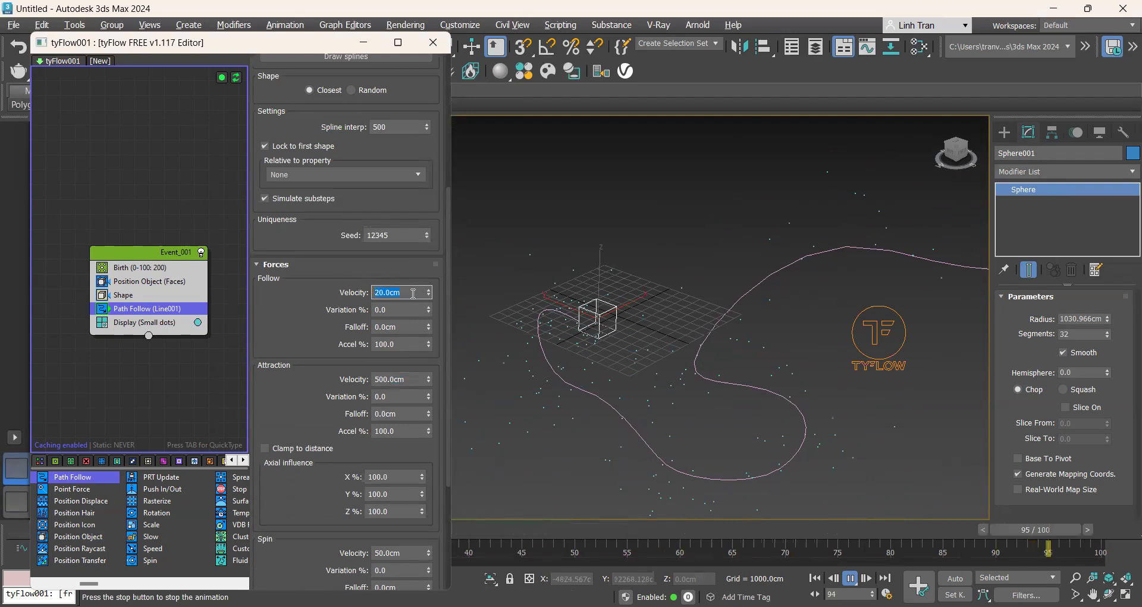
{"action": "type", "text": "10"}
{"action": "key", "text": "Return"}
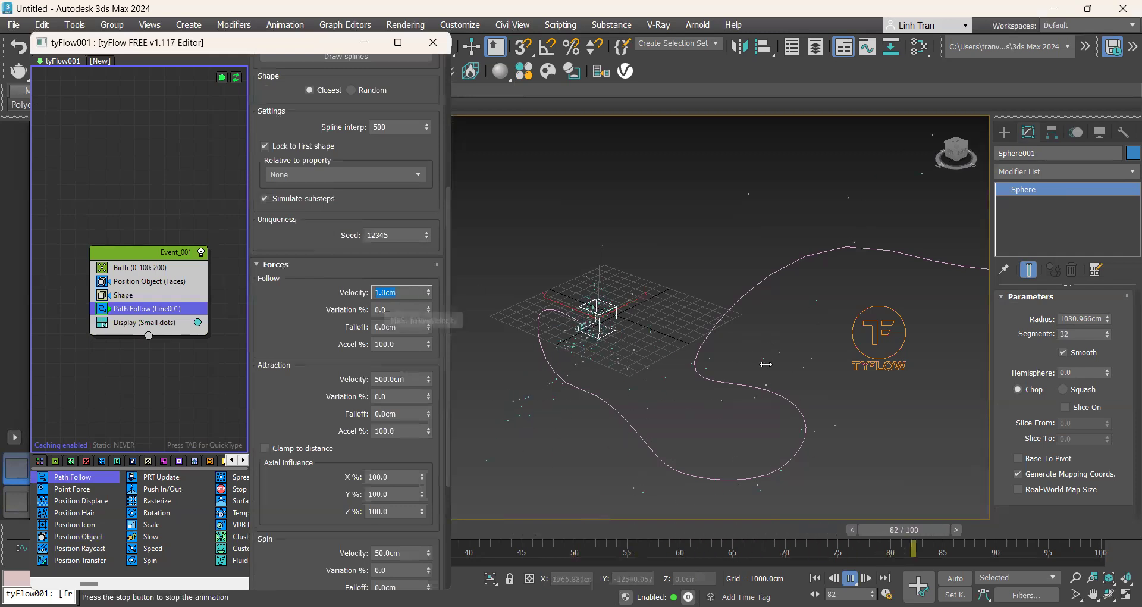
Insert a Slow operator between Shape and Path Follow in the event.
{"action": "scroll", "coordinate": [765, 362], "scroll_direction": "down", "scroll_amount": 3}
{"action": "scroll", "coordinate": [766, 360], "scroll_direction": "up", "scroll_amount": 3}
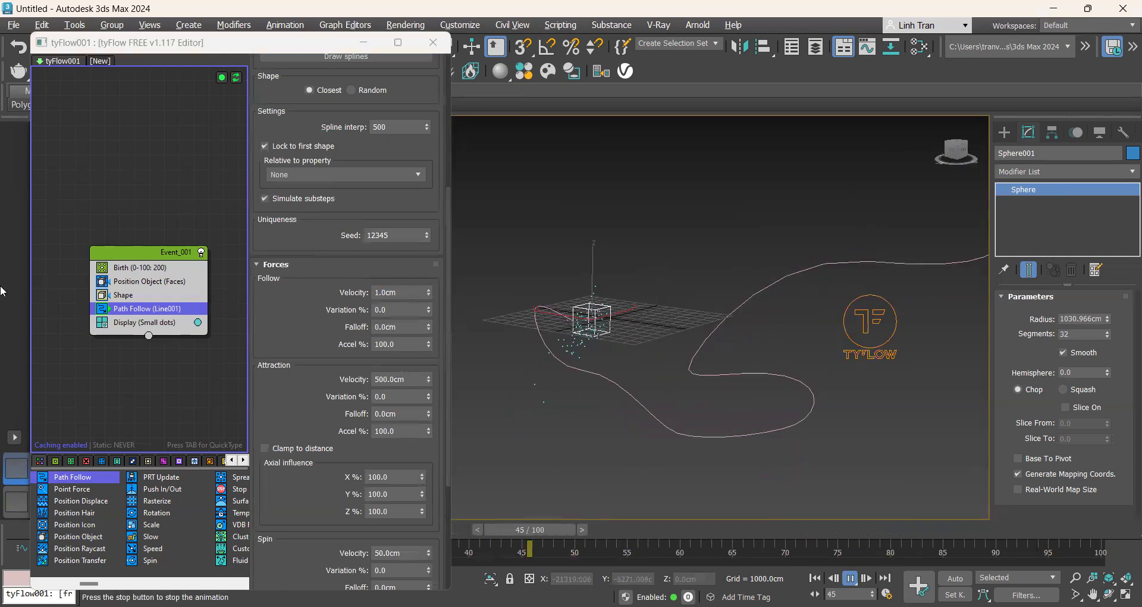
{"action": "scroll", "coordinate": [190, 507], "scroll_direction": "down", "scroll_amount": 2}
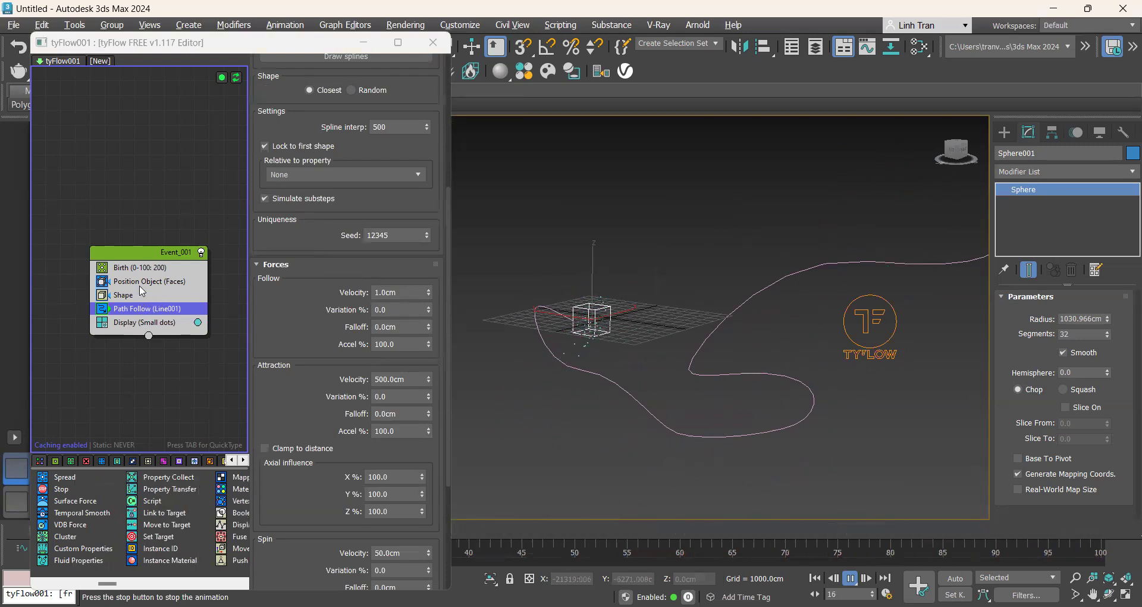
{"action": "left_click", "coordinate": [138, 309]}
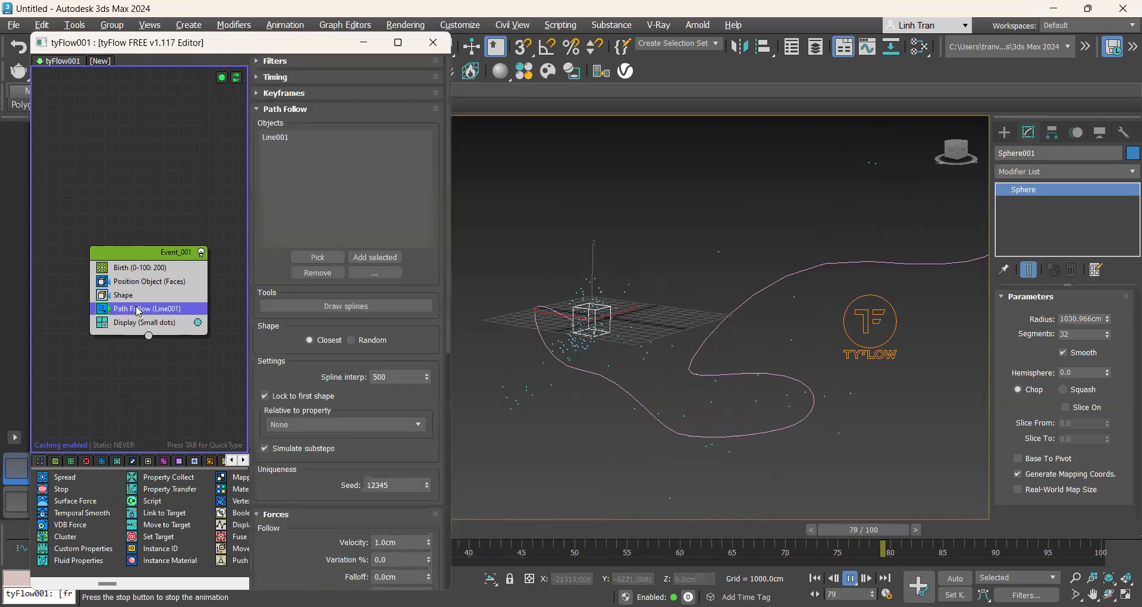
{"action": "key", "text": "Tab"}
{"action": "type", "text": "slow"}
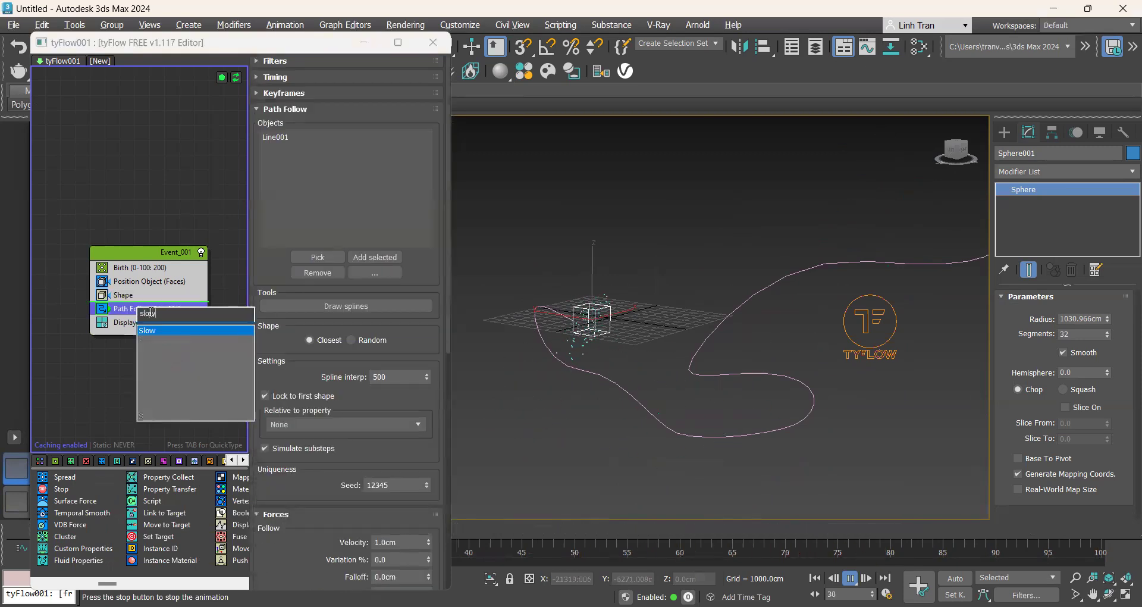
{"action": "left_click", "coordinate": [185, 330]}
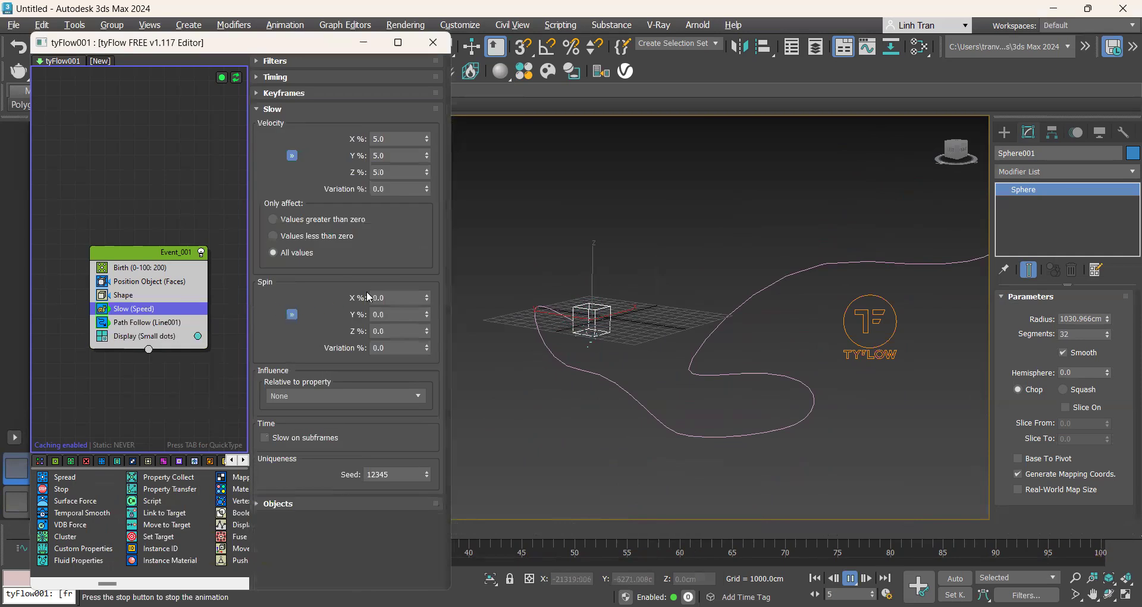
Try Slow operator velocity values of 10, 3 and 1 percent on all axes while playing the particle animation.
{"action": "type", "text": "10"}
{"action": "key", "text": "Return"}
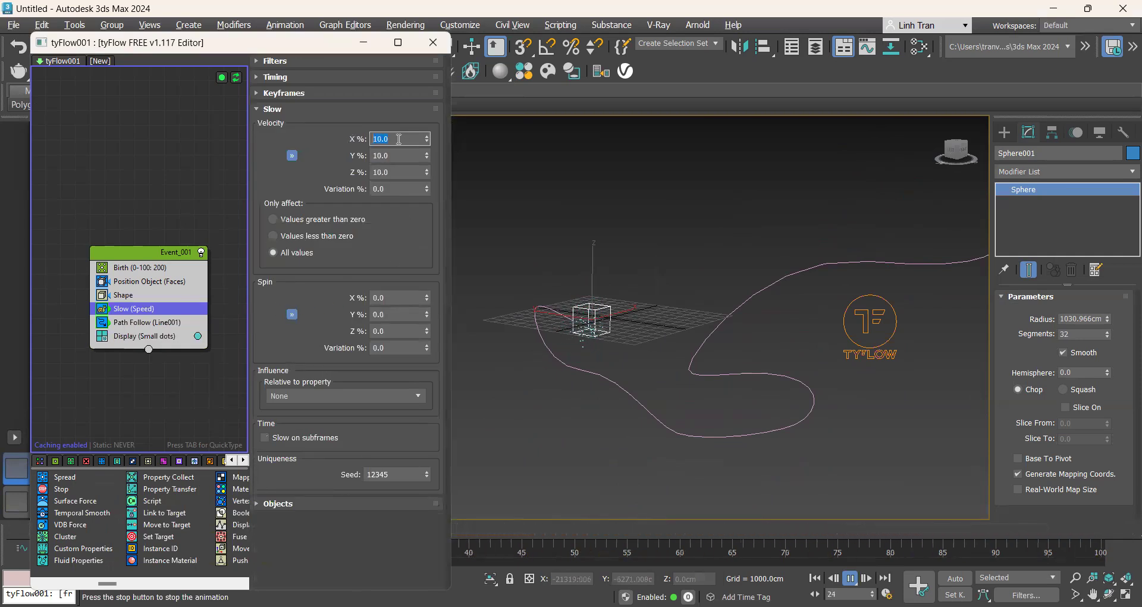
{"action": "left_click_drag", "start_coordinate": [398, 139], "coordinate": [371, 148]}
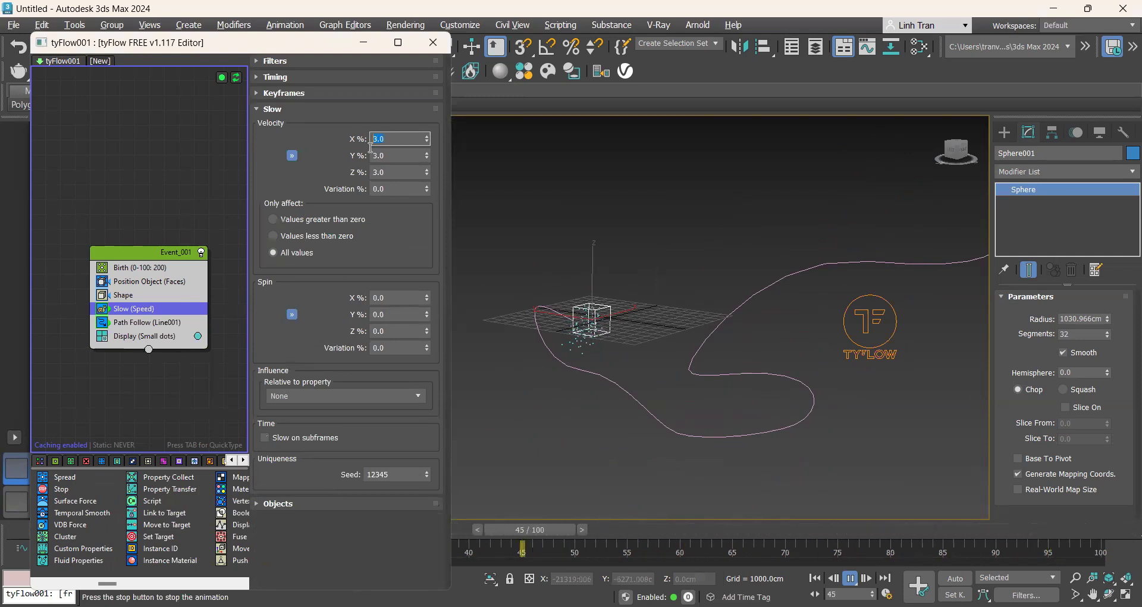
{"action": "middle_click_drag", "start_coordinate": [685, 301], "coordinate": [646, 374], "text": "alt"}
{"action": "left_click", "coordinate": [645, 370]}
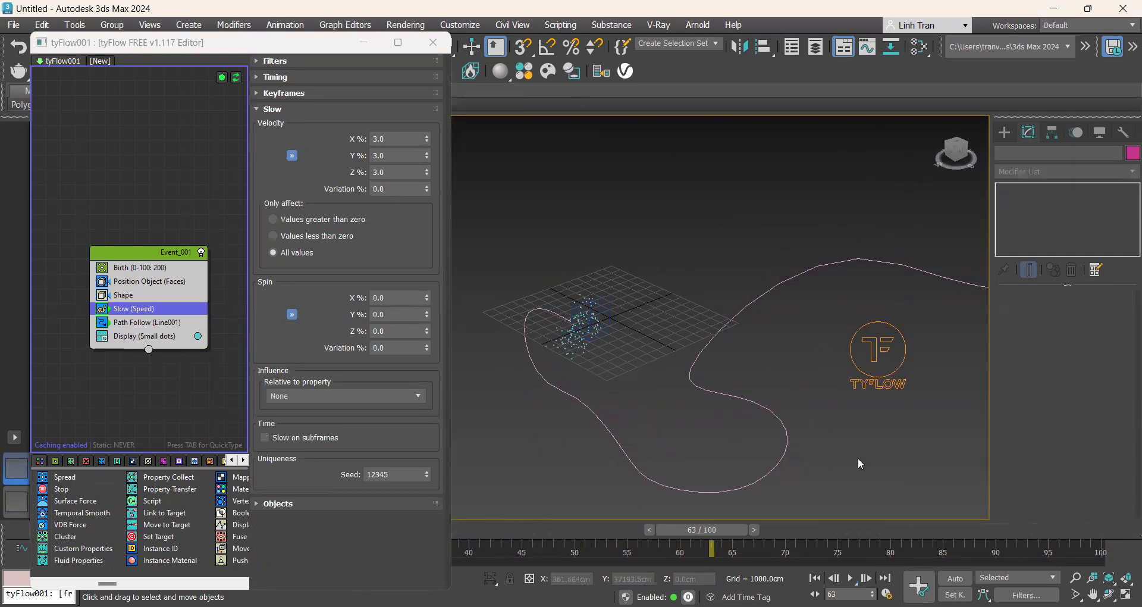
{"action": "left_click", "coordinate": [852, 578]}
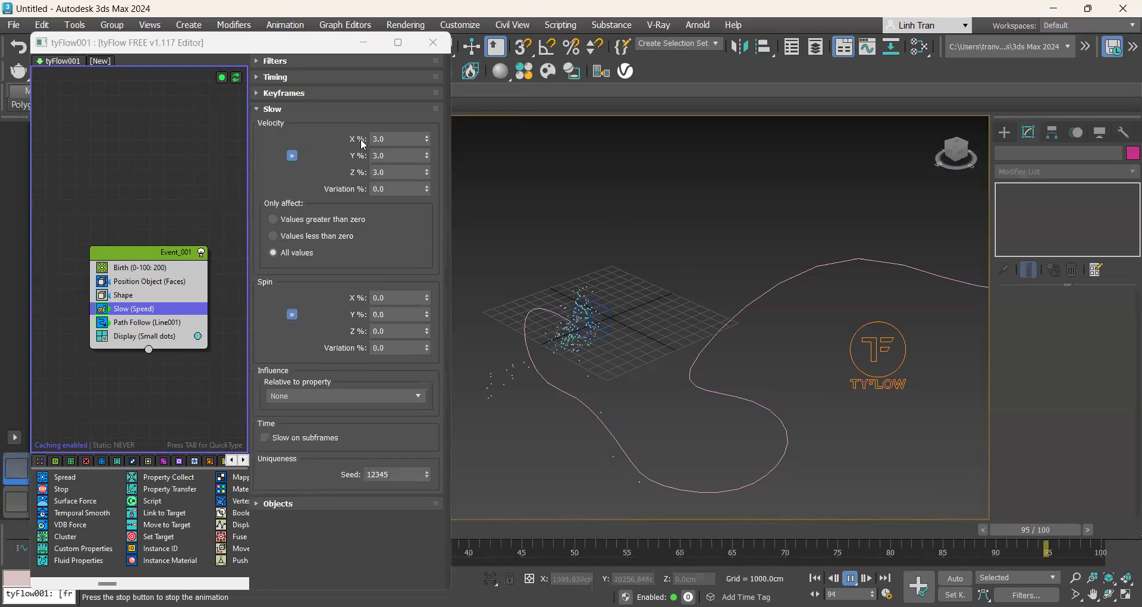
{"action": "left_click_drag", "start_coordinate": [386, 139], "coordinate": [360, 140]}
{"action": "type", "text": "1"}
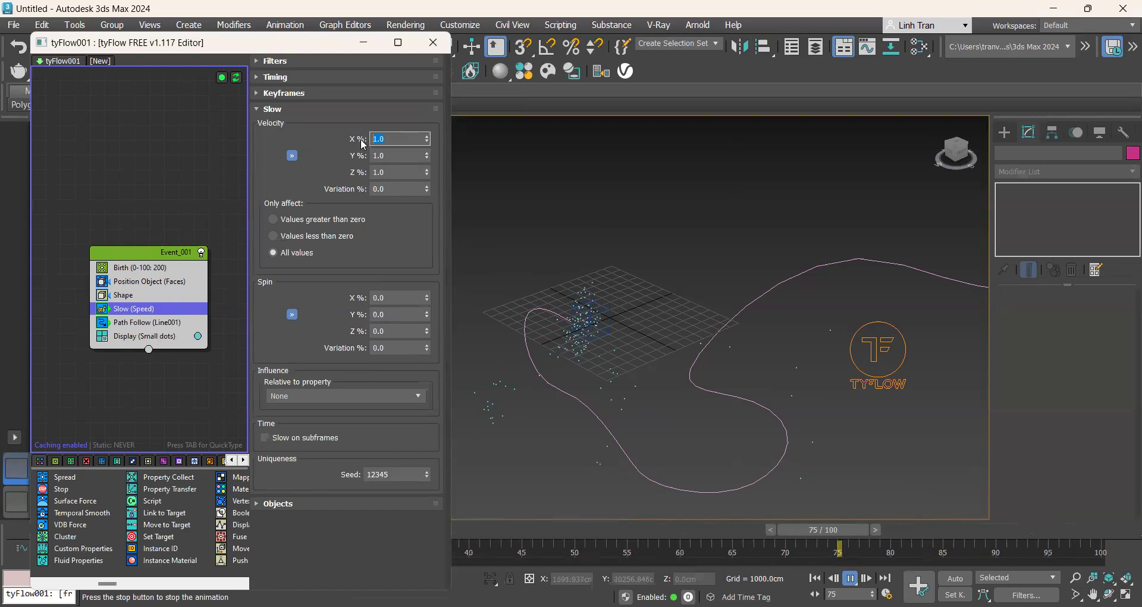
Change the Display operator's display mode to Geometry.
{"action": "left_click", "coordinate": [149, 322]}
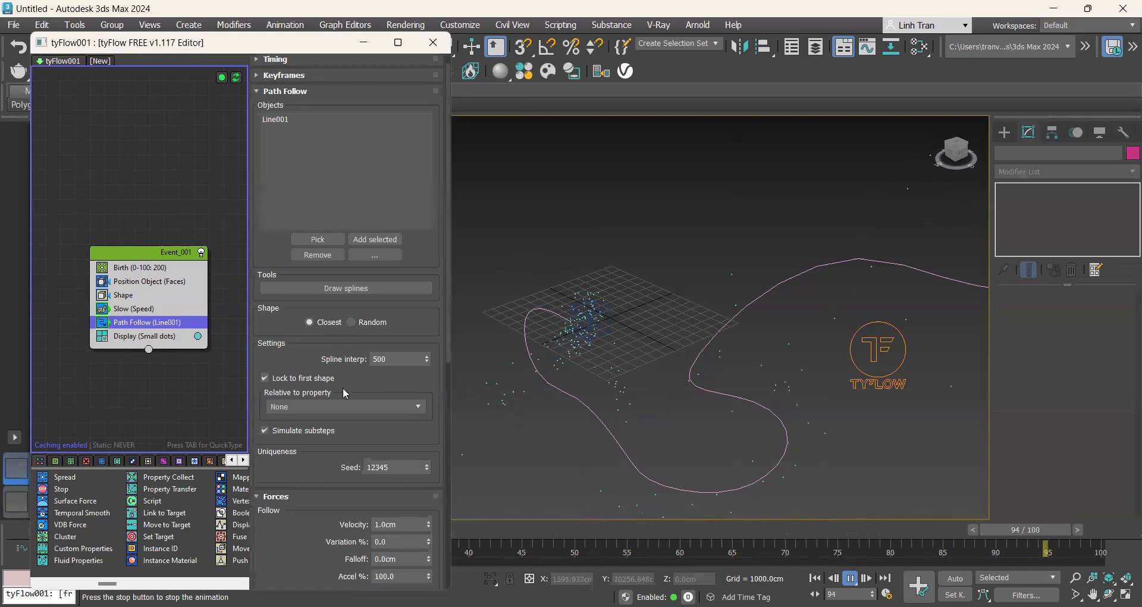
{"action": "scroll", "coordinate": [344, 393], "scroll_direction": "down", "scroll_amount": 1}
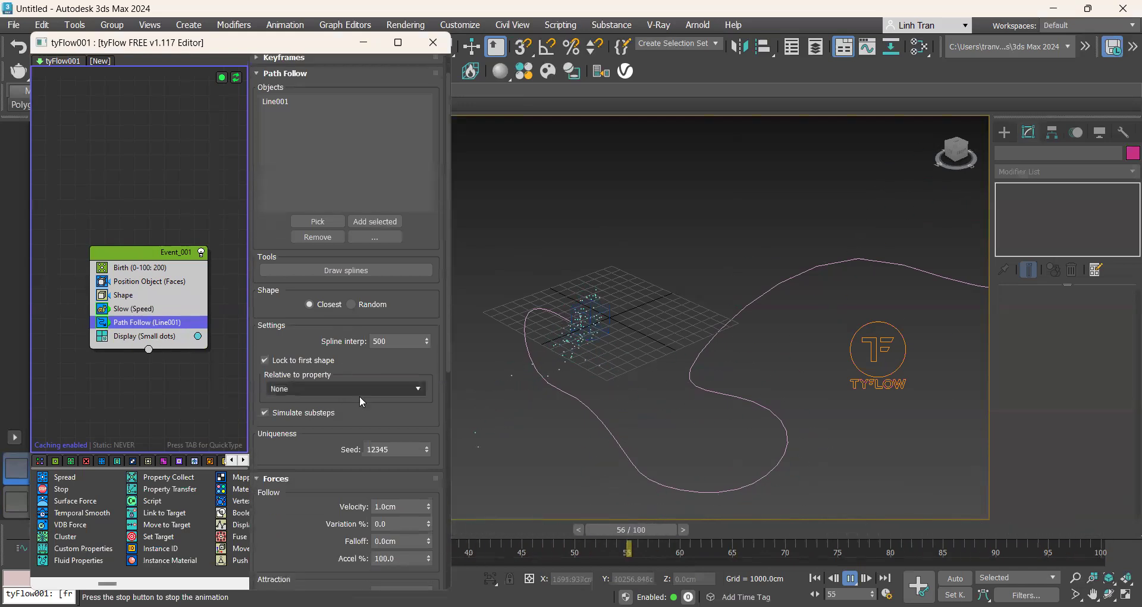
{"action": "left_click", "coordinate": [146, 336]}
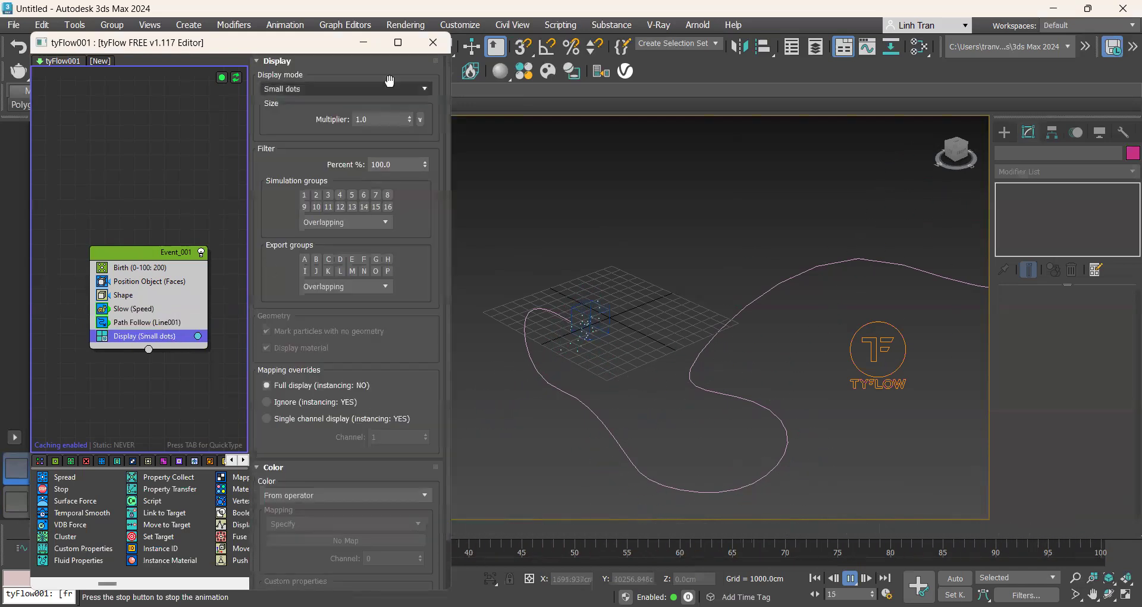
{"action": "left_click", "coordinate": [294, 199]}
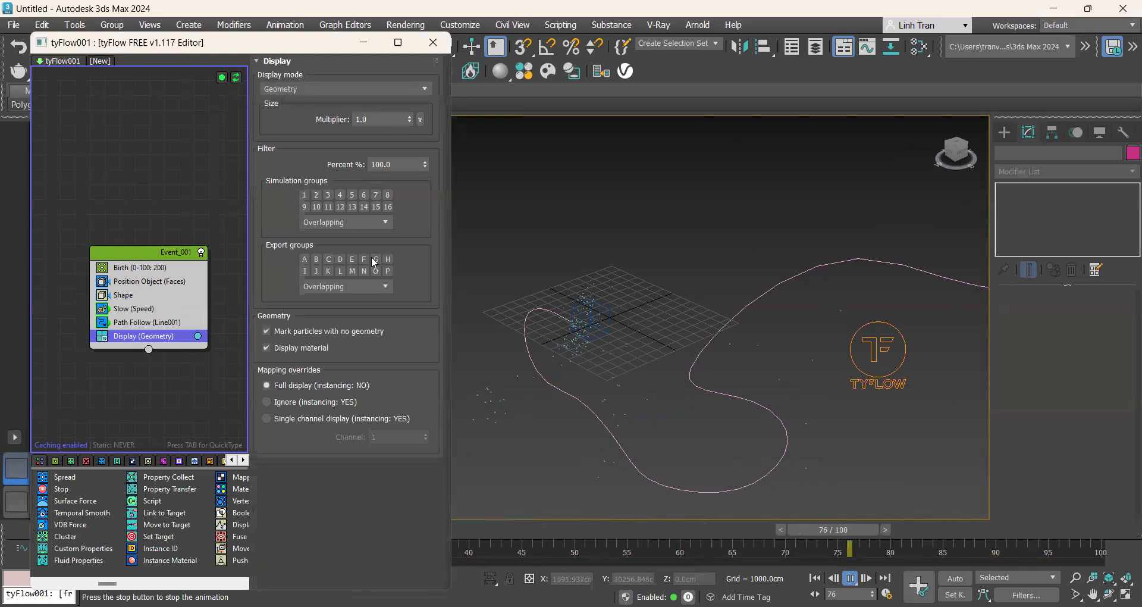
Set the Follow velocity in the Path Follow operator's forces to 50 cm.
{"action": "left_click", "coordinate": [149, 324]}
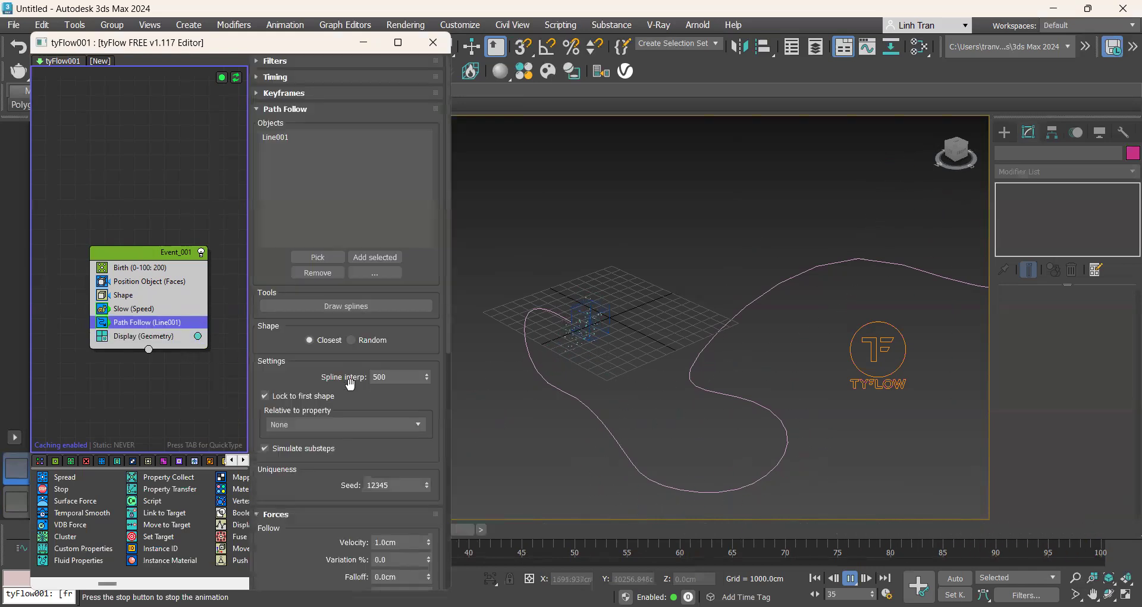
{"action": "scroll", "coordinate": [369, 387], "scroll_direction": "down", "scroll_amount": 2}
{"action": "scroll", "coordinate": [343, 399], "scroll_direction": "down", "scroll_amount": 12}
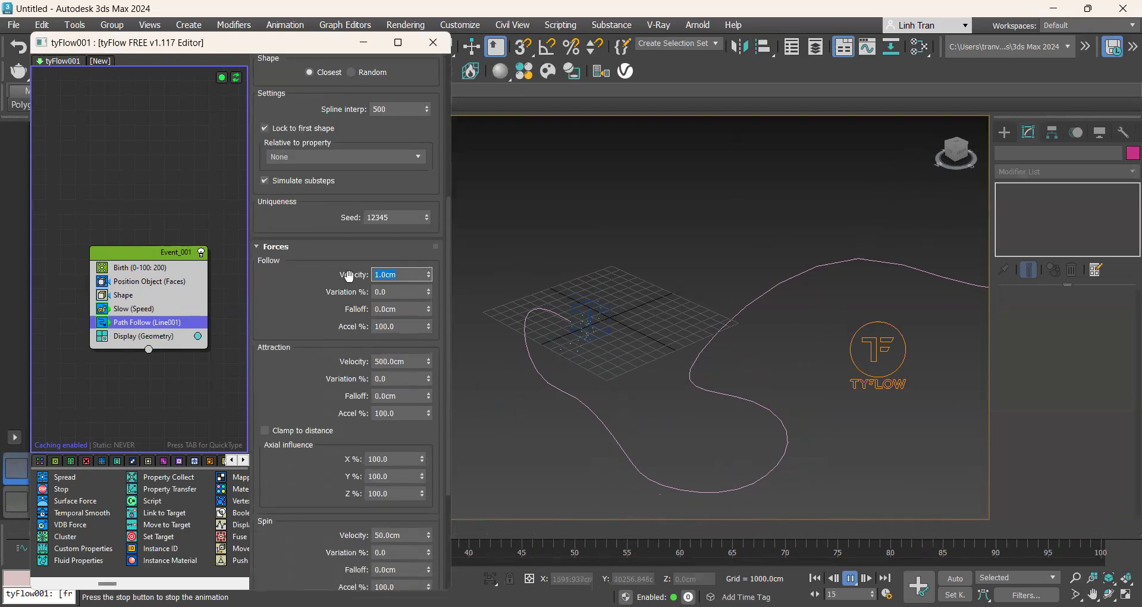
{"action": "type", "text": "."}
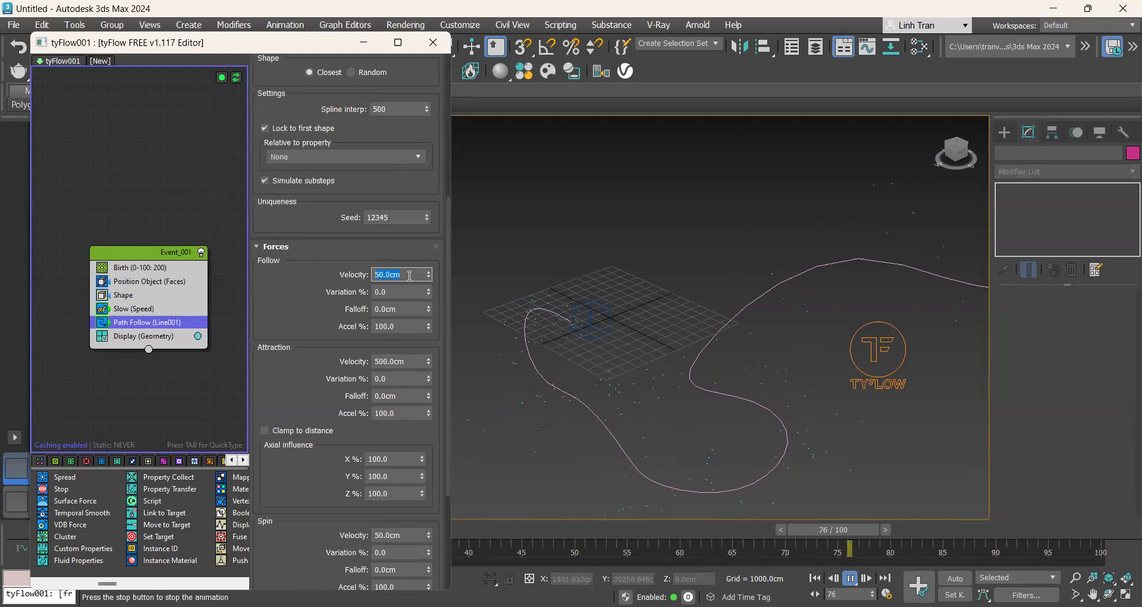
Enable size scaling in the Shape operator's distribution settings, trying 300% and settling on 200%.
{"action": "left_click", "coordinate": [147, 296]}
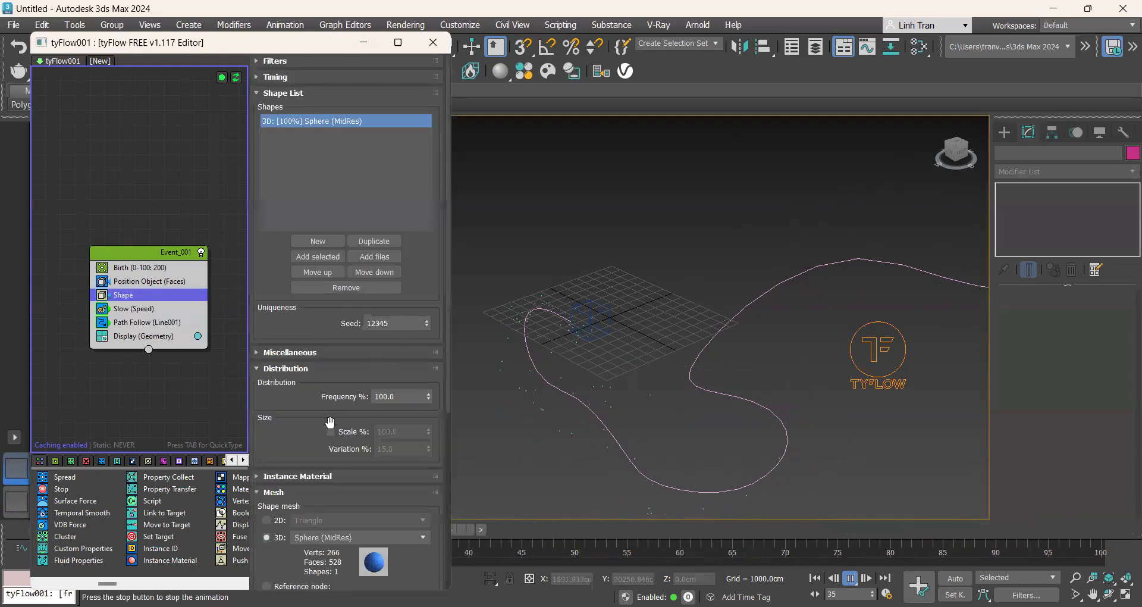
{"action": "scroll", "coordinate": [330, 422], "scroll_direction": "down", "scroll_amount": 3}
{"action": "left_click", "coordinate": [331, 378]}
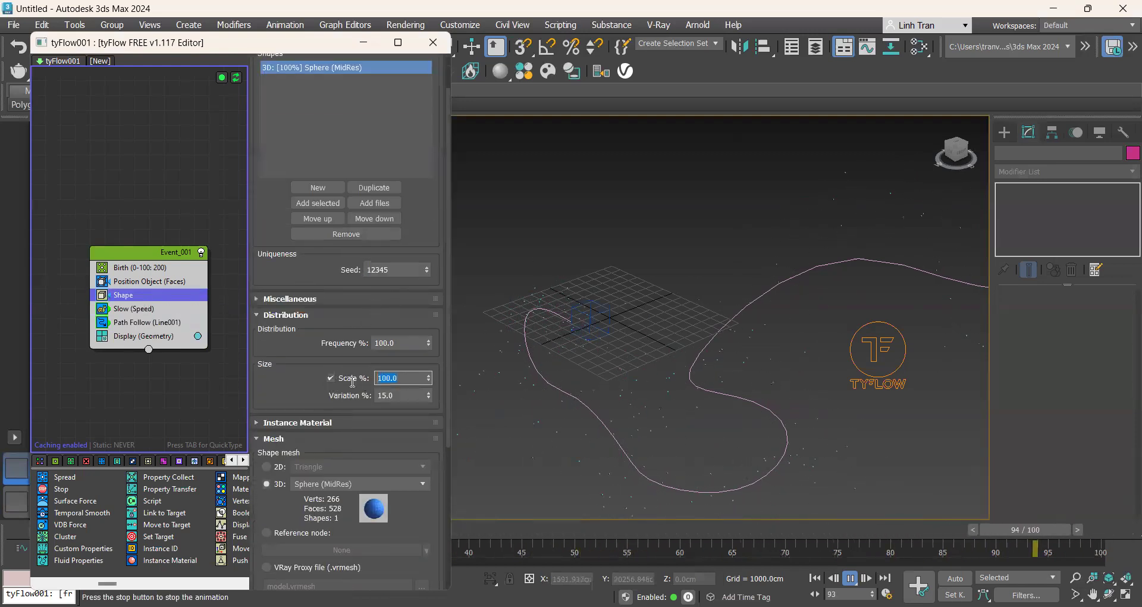
{"action": "type", "text": "300"}
{"action": "key", "text": "Return"}
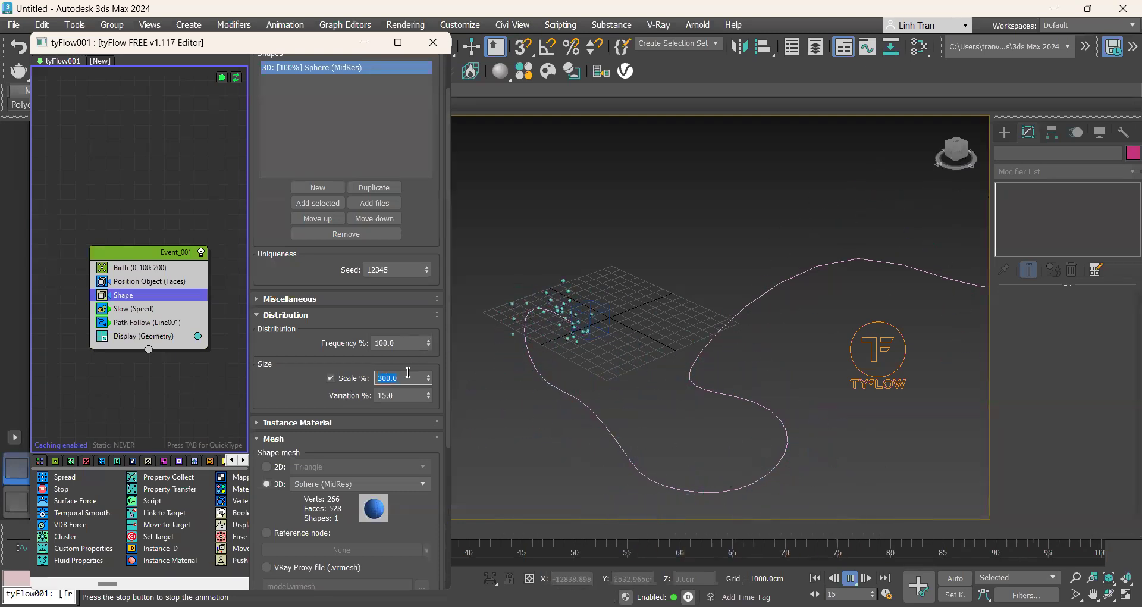
{"action": "type", "text": "200"}
{"action": "key", "text": "Return"}
Set the Slow operator's velocity to 10% and then 5% on all axes, checking how the particles follow the spline.
{"action": "left_click", "coordinate": [125, 282]}
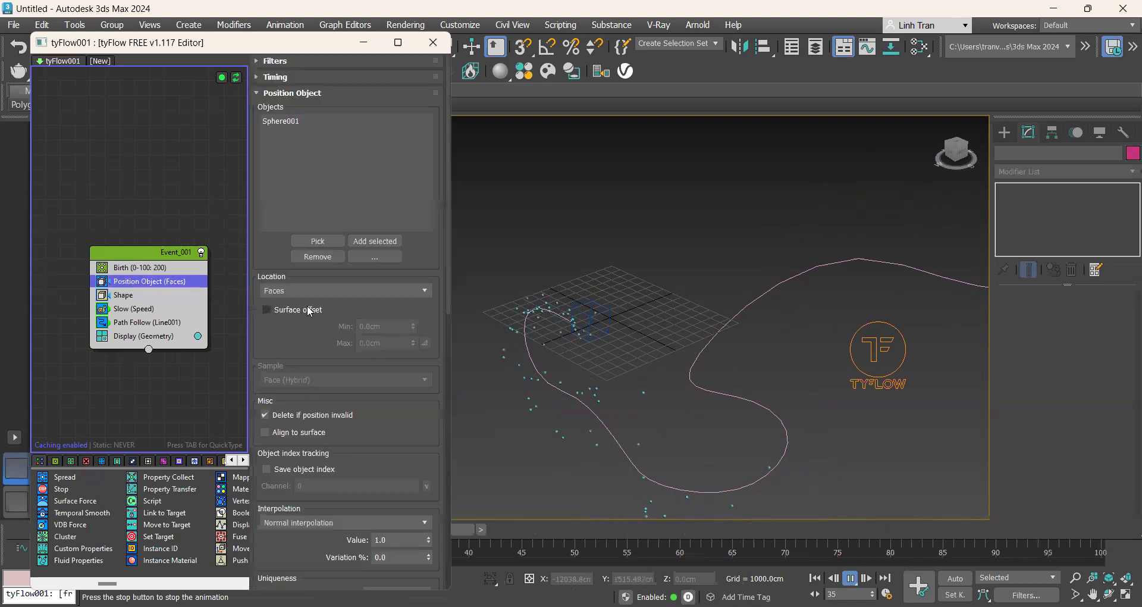
{"action": "left_click", "coordinate": [171, 323]}
{"action": "left_click", "coordinate": [143, 309]}
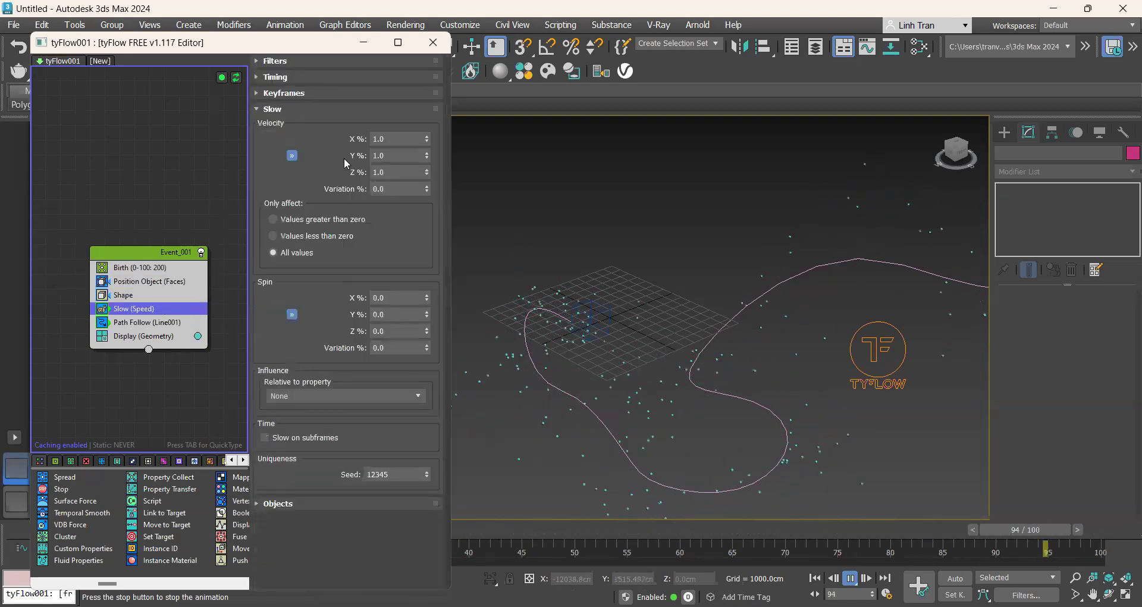
{"action": "type", "text": "10"}
{"action": "key", "text": "Return"}
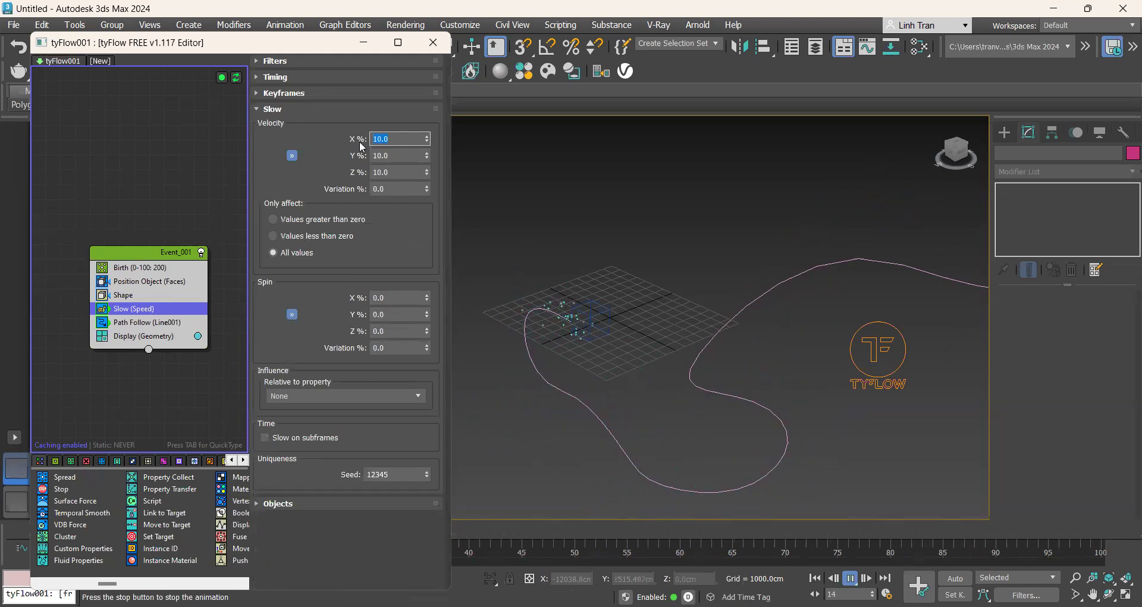
{"action": "type", "text": "5"}
{"action": "key", "text": "Return"}
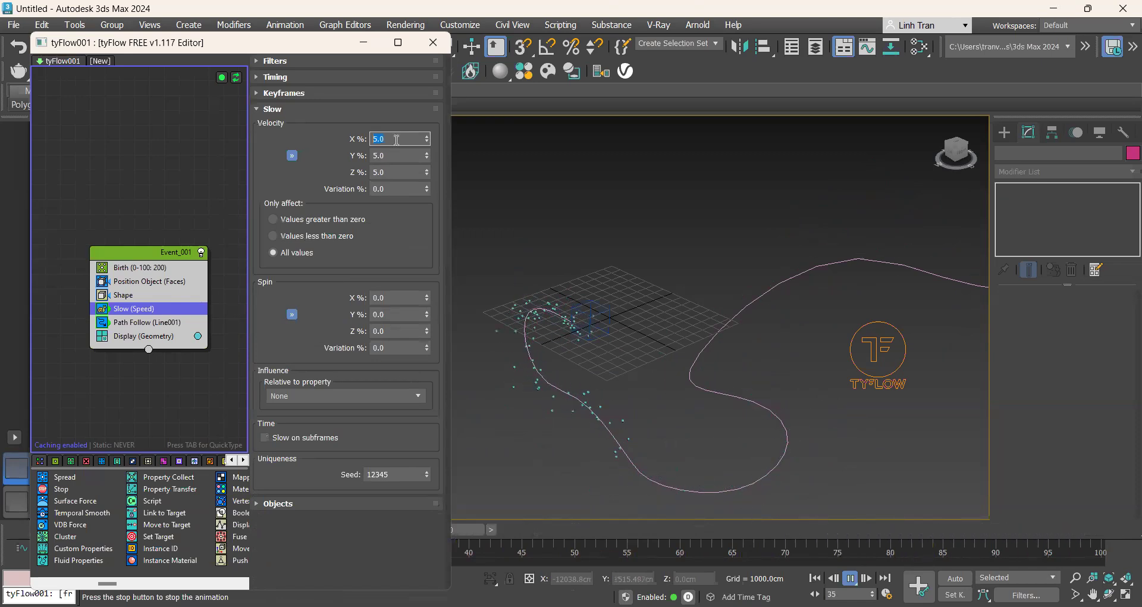
{"action": "scroll", "coordinate": [750, 331], "scroll_direction": "down", "scroll_amount": 3}
{"action": "middle_click_drag", "start_coordinate": [787, 397], "coordinate": [764, 418], "text": "alt"}
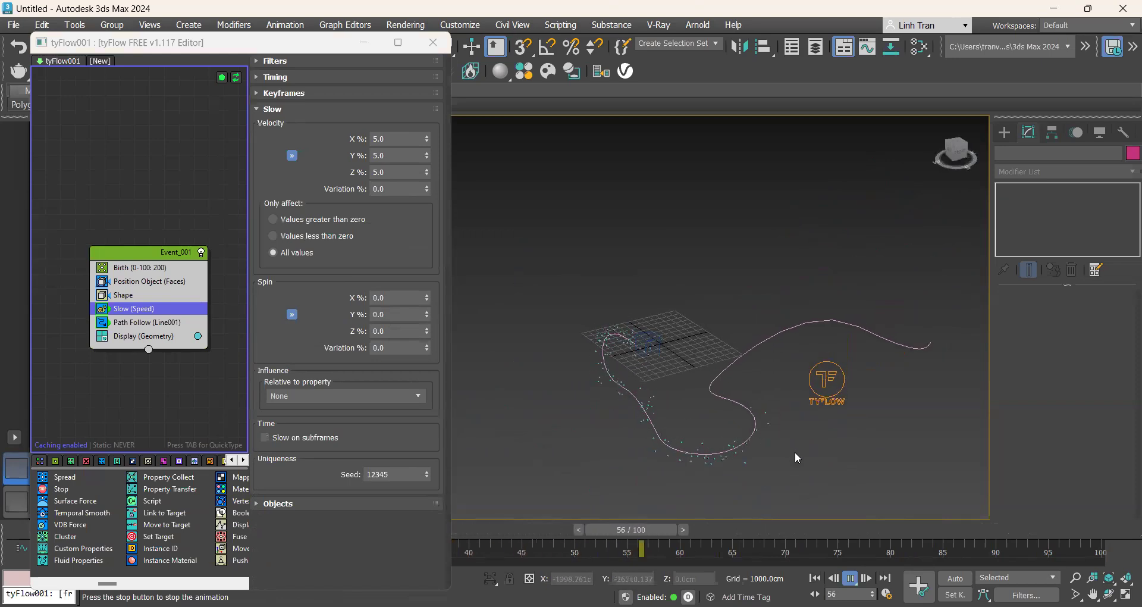
{"action": "mouse_move", "coordinate": [784, 456]}
{"action": "middle_mouse_down", "text": "alt"}
{"action": "mouse_move", "coordinate": [777, 440]}
{"action": "mouse_move", "coordinate": [759, 451]}
{"action": "mouse_move", "coordinate": [773, 453]}
{"action": "middle_mouse_up", "text": "alt"}
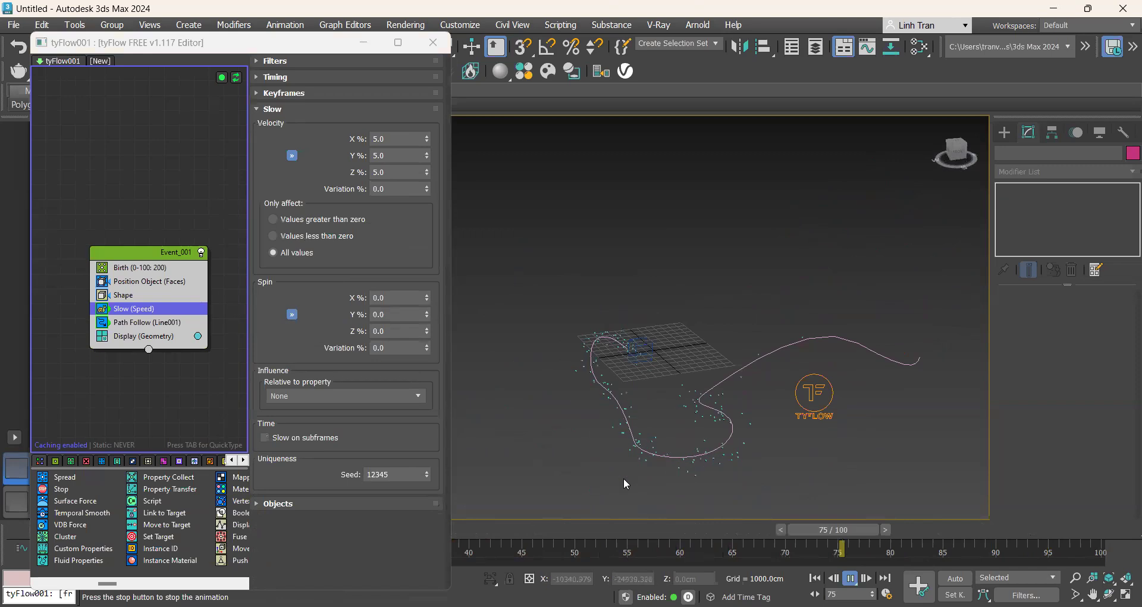
Insert a Spline Paths operator between Path Follow and Display in the event.
{"action": "scroll", "coordinate": [156, 510], "scroll_direction": "down", "scroll_amount": 2}
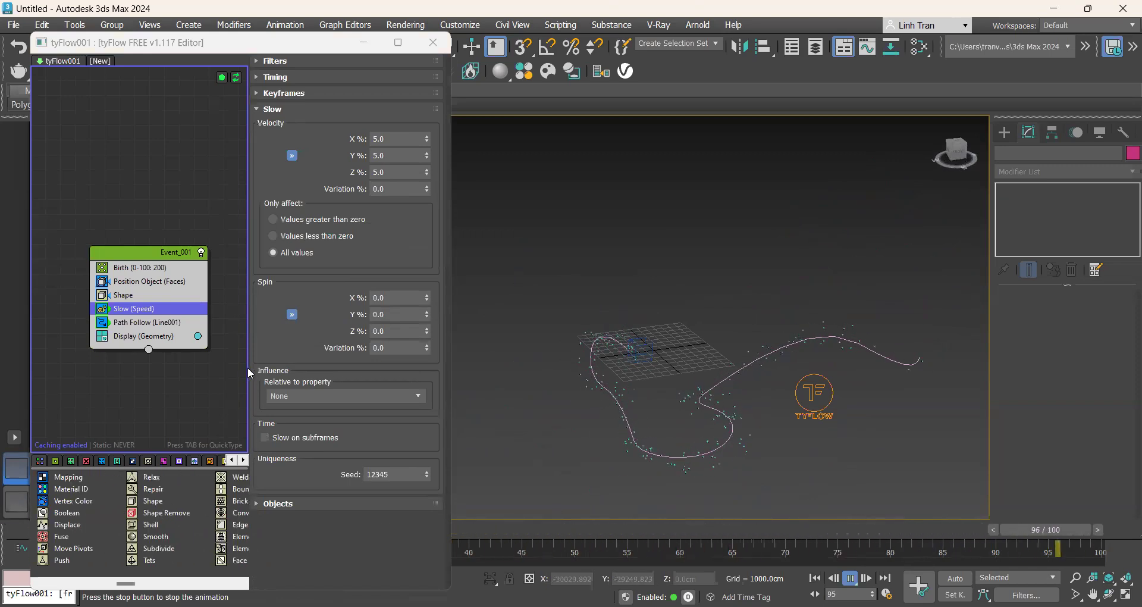
{"action": "scroll", "coordinate": [177, 521], "scroll_direction": "down", "scroll_amount": 2}
{"action": "scroll", "coordinate": [177, 522], "scroll_direction": "down", "scroll_amount": 2}
{"action": "scroll", "coordinate": [234, 500], "scroll_direction": "down", "scroll_amount": 2}
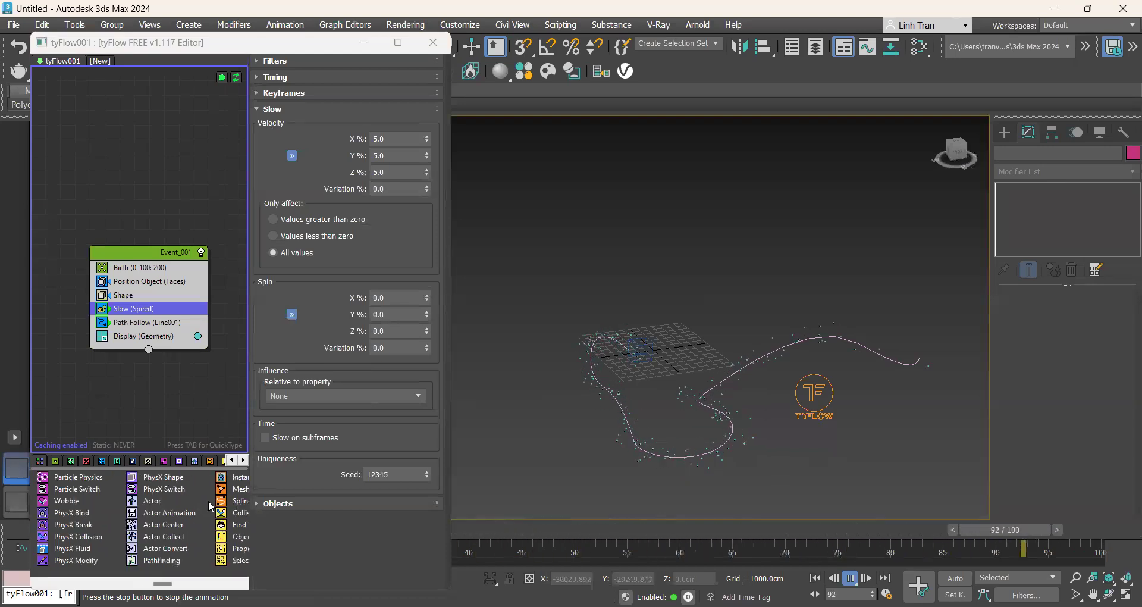
{"action": "scroll", "coordinate": [166, 507], "scroll_direction": "down", "scroll_amount": 1}
{"action": "left_click_drag", "start_coordinate": [148, 450], "coordinate": [149, 336]}
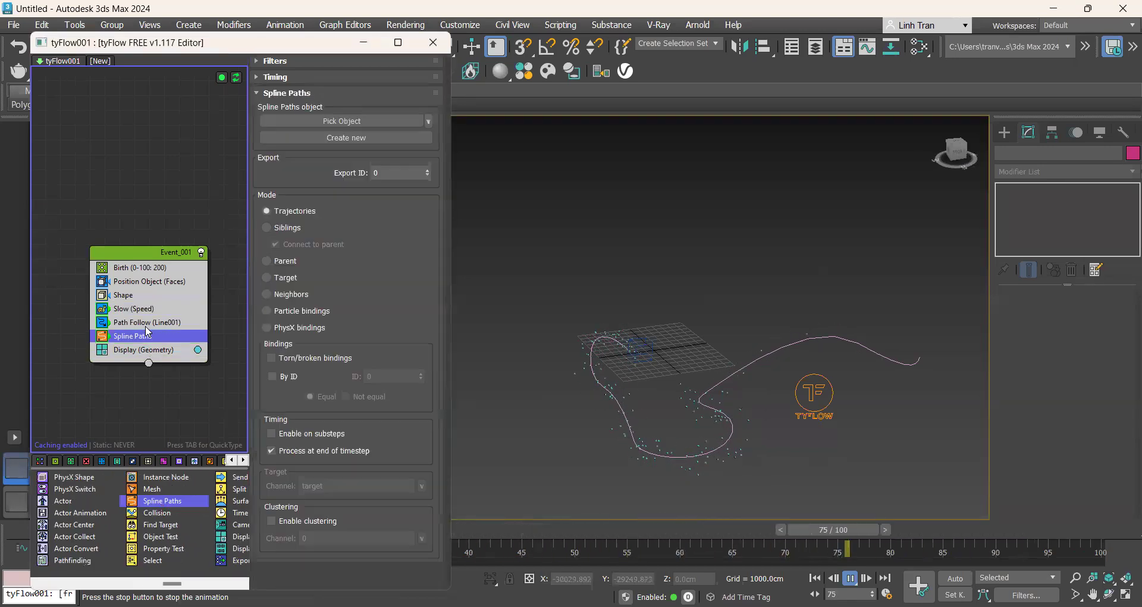
Create a new spline object for the Spline Paths operator in Trajectories mode and inspect the resulting strands.
{"action": "middle_click_drag", "start_coordinate": [733, 454], "coordinate": [704, 460], "text": "alt"}
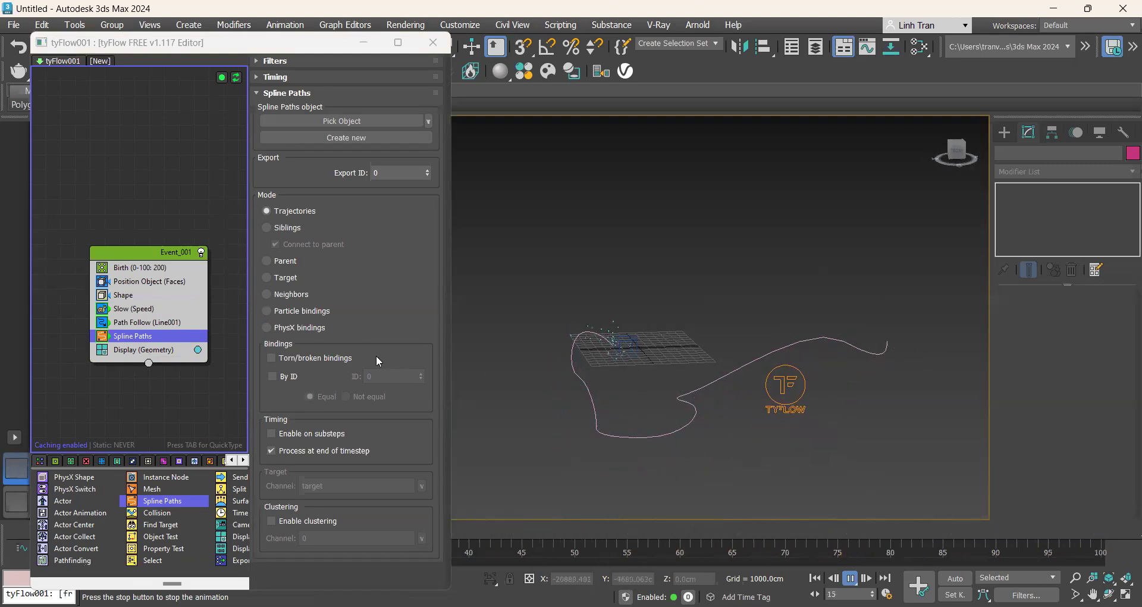
{"action": "left_click", "coordinate": [327, 138]}
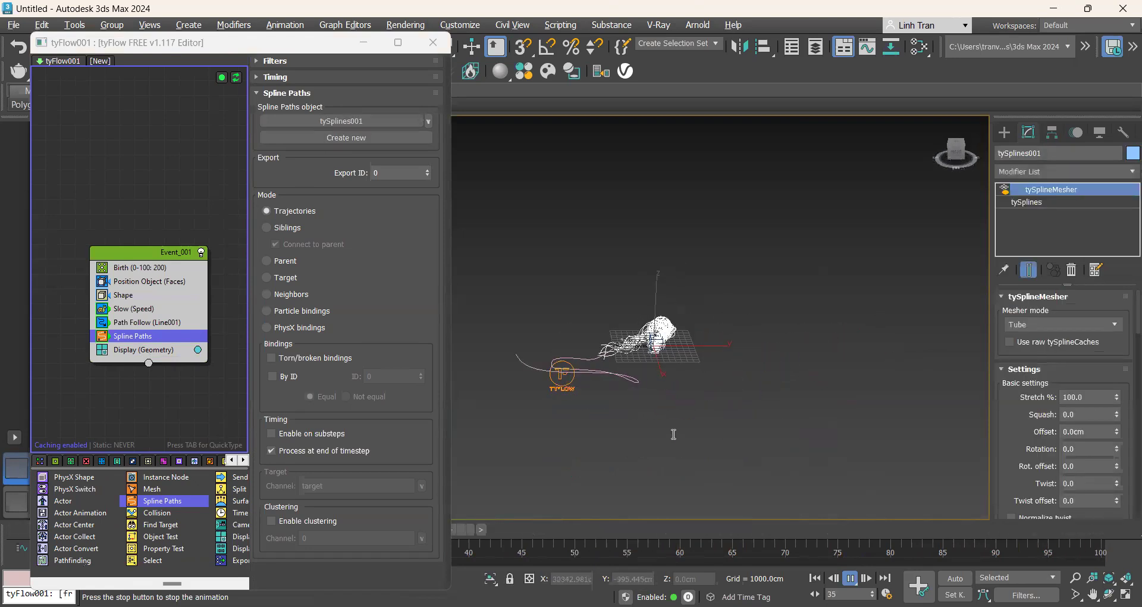
{"action": "middle_click_drag", "start_coordinate": [520, 373], "coordinate": [636, 435], "text": "alt"}
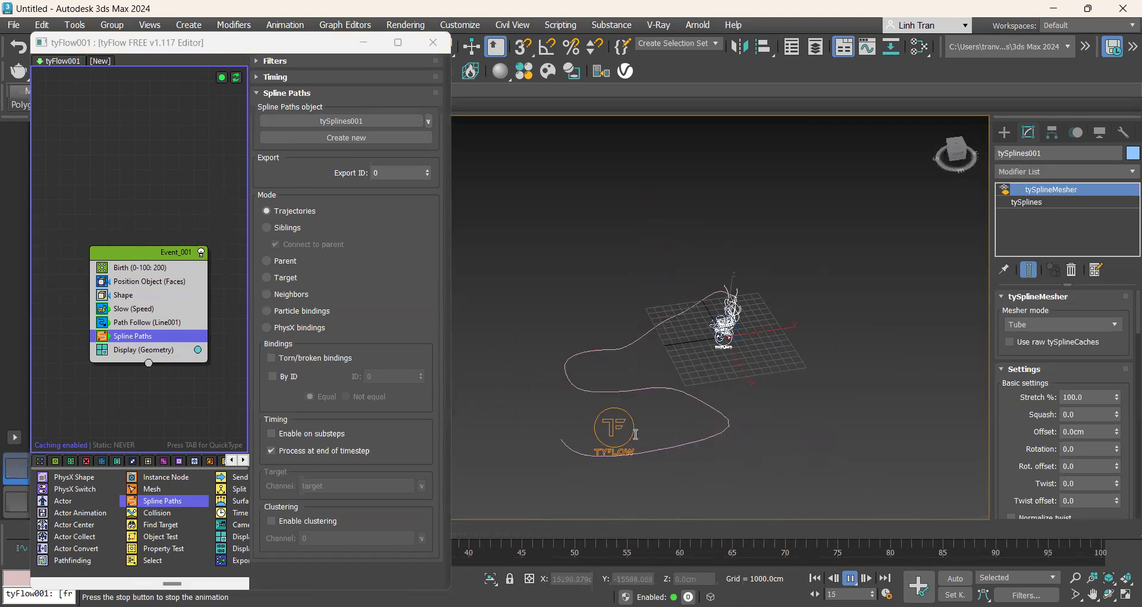